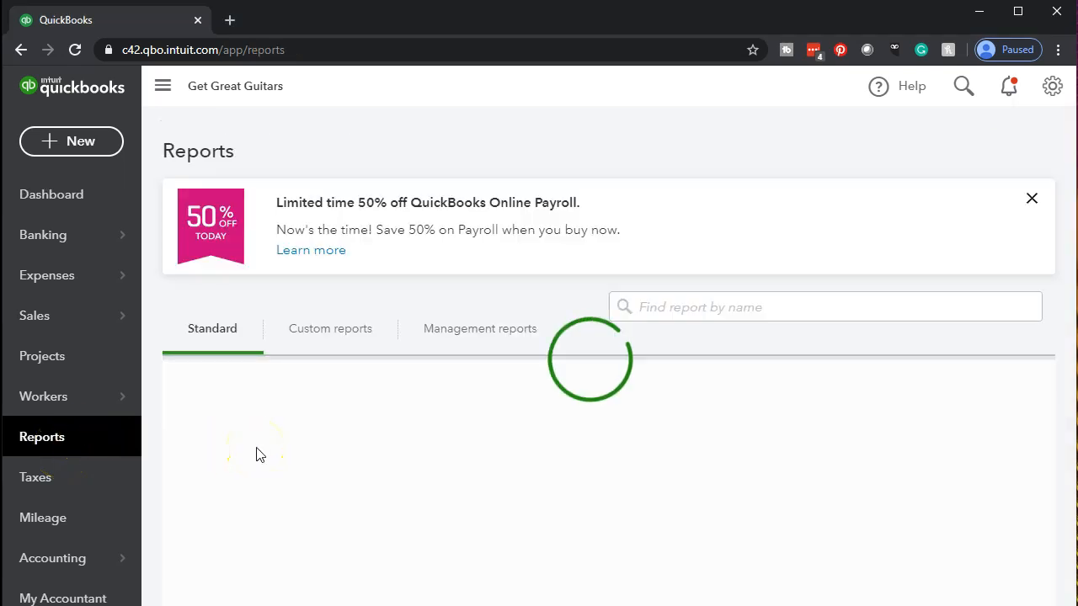
Open the Balance Sheet report and run it with an end date of 12/31/2020.
click(281, 505)
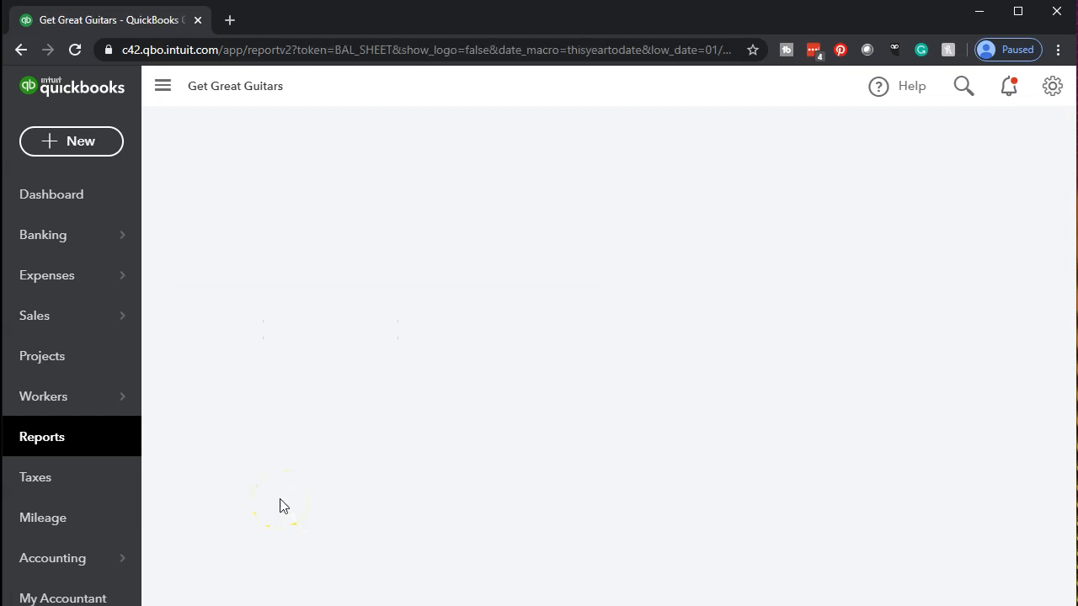
scroll(281, 505, up, 3)
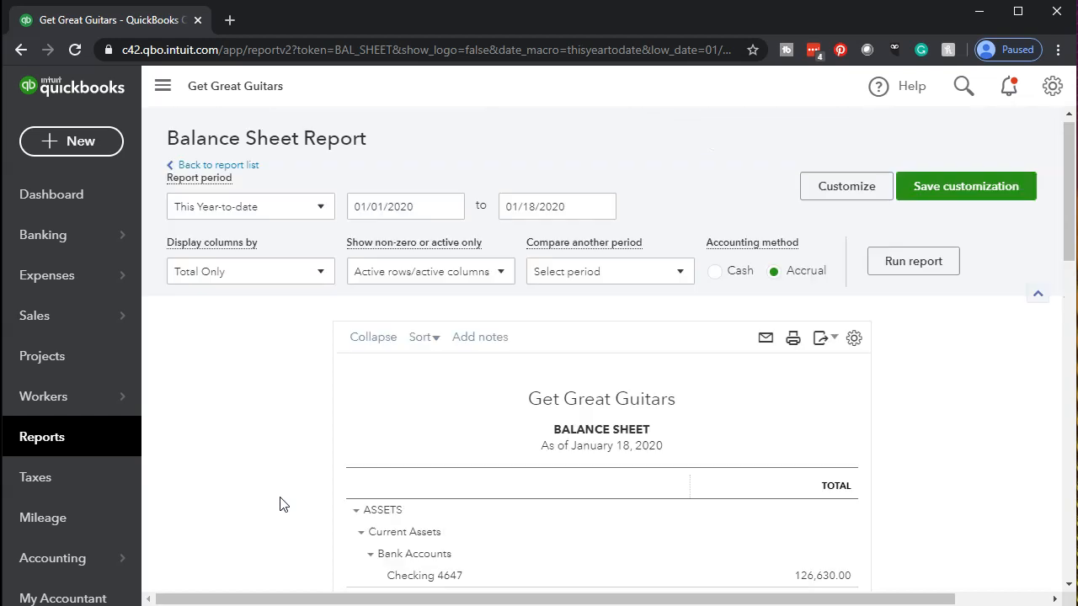
click(556, 216)
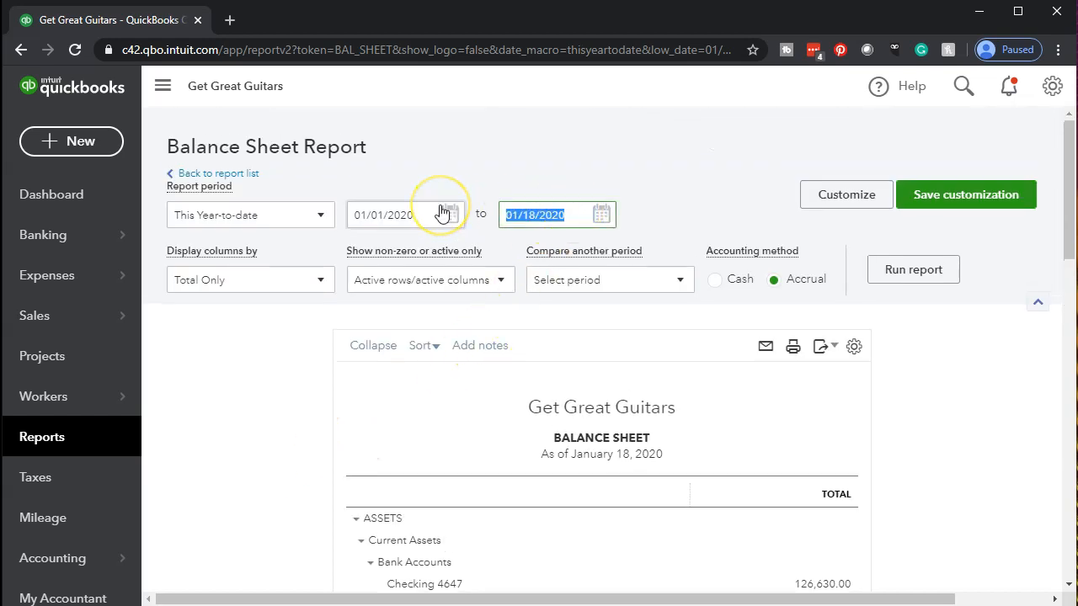
text(12/31/2020)
key(Tab)
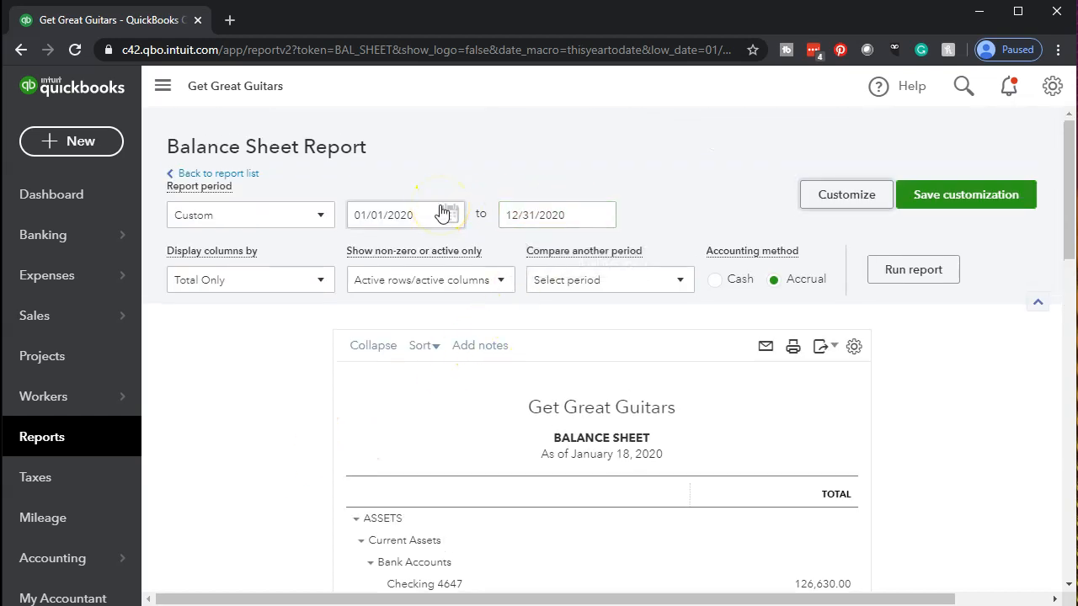
click(913, 282)
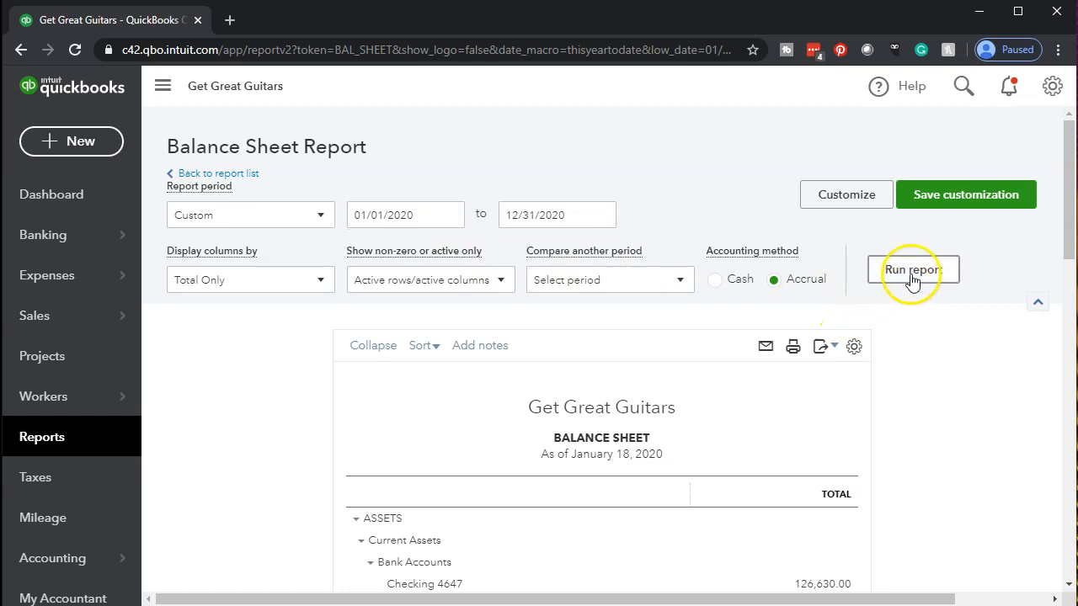
scroll(902, 272, down, 3)
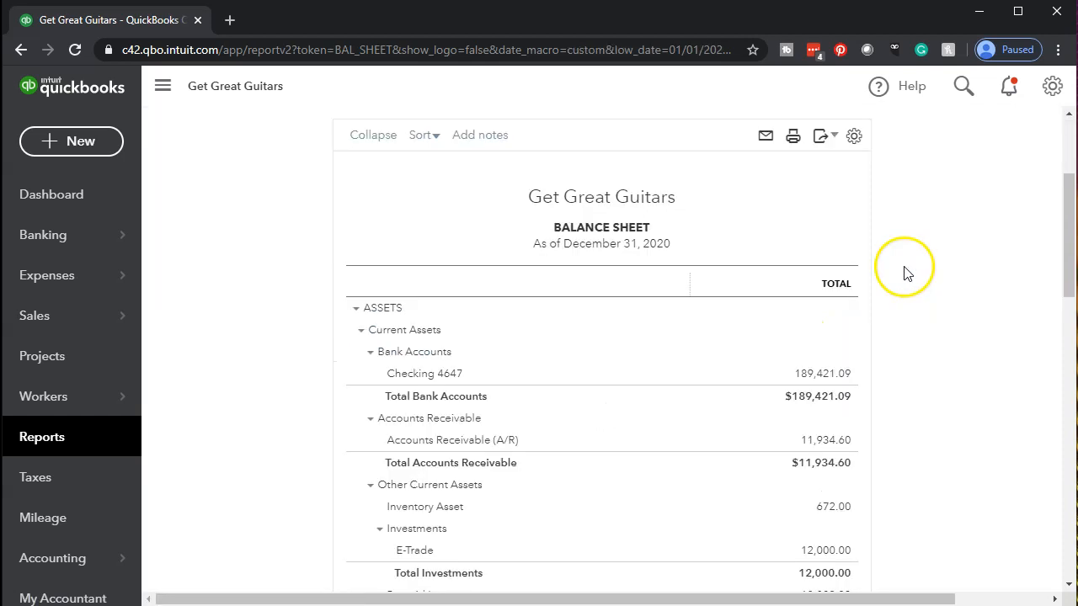
Duplicate the browser tab holding the Balance Sheet and return to the original tab.
right_click(154, 20)
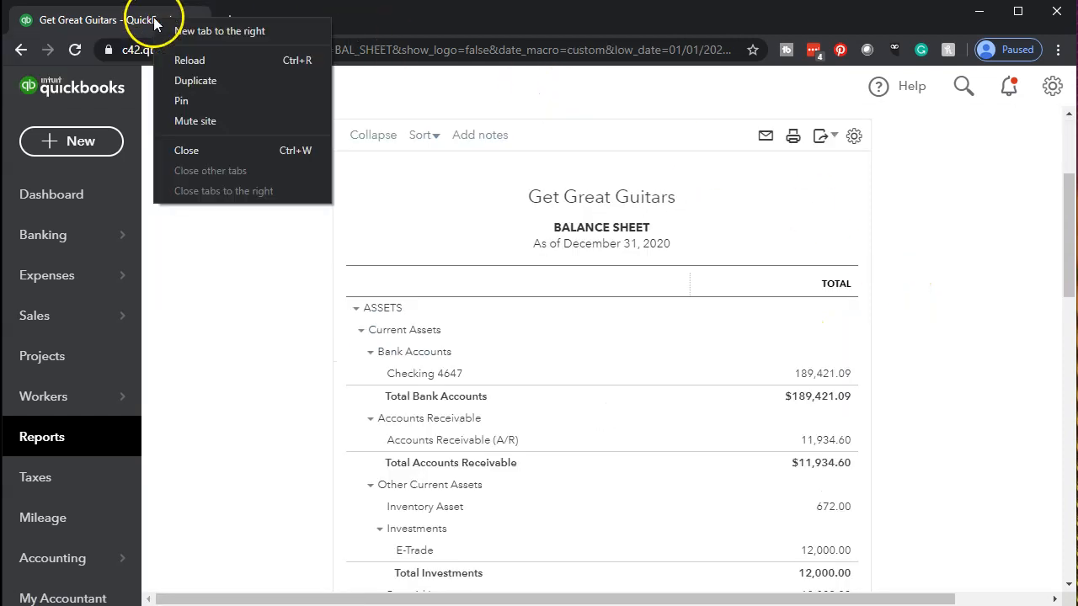
click(194, 81)
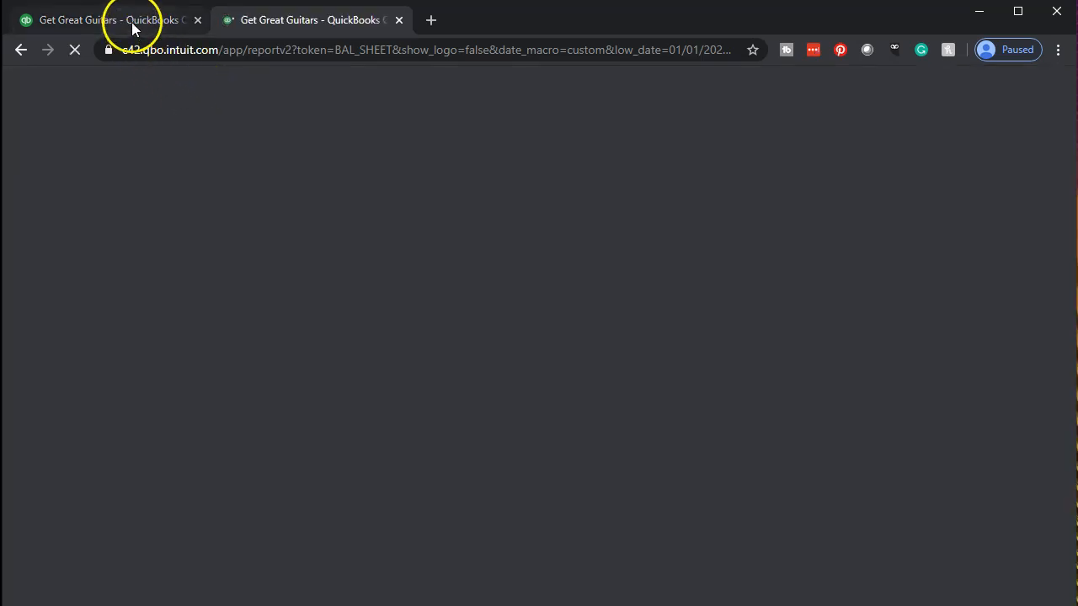
click(133, 28)
Open the Profit and Loss report from the report list and run it with an end date of 12/31/2020.
click(47, 442)
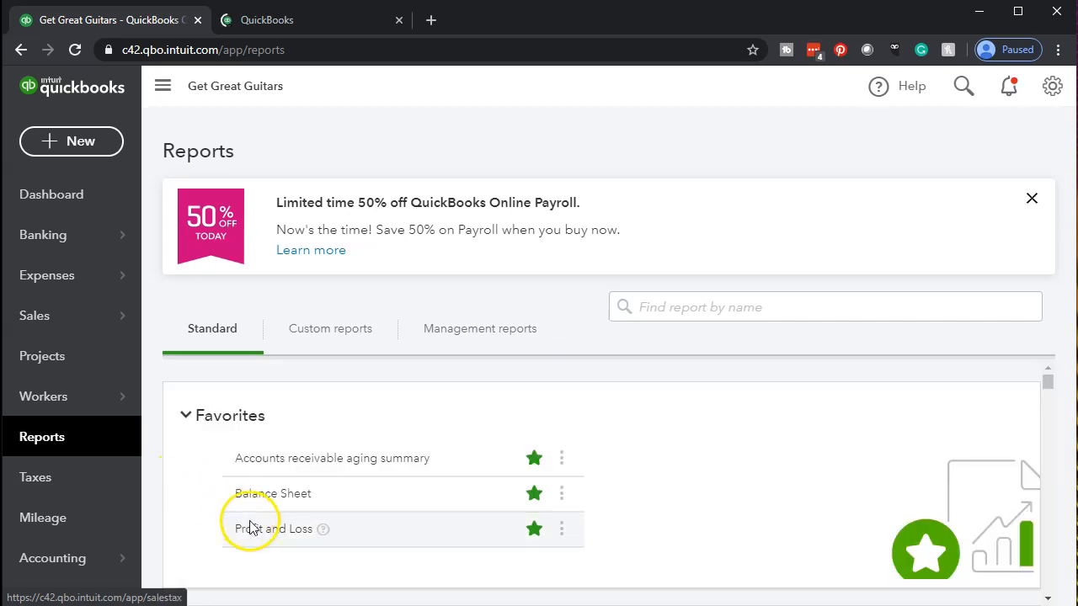
click(262, 530)
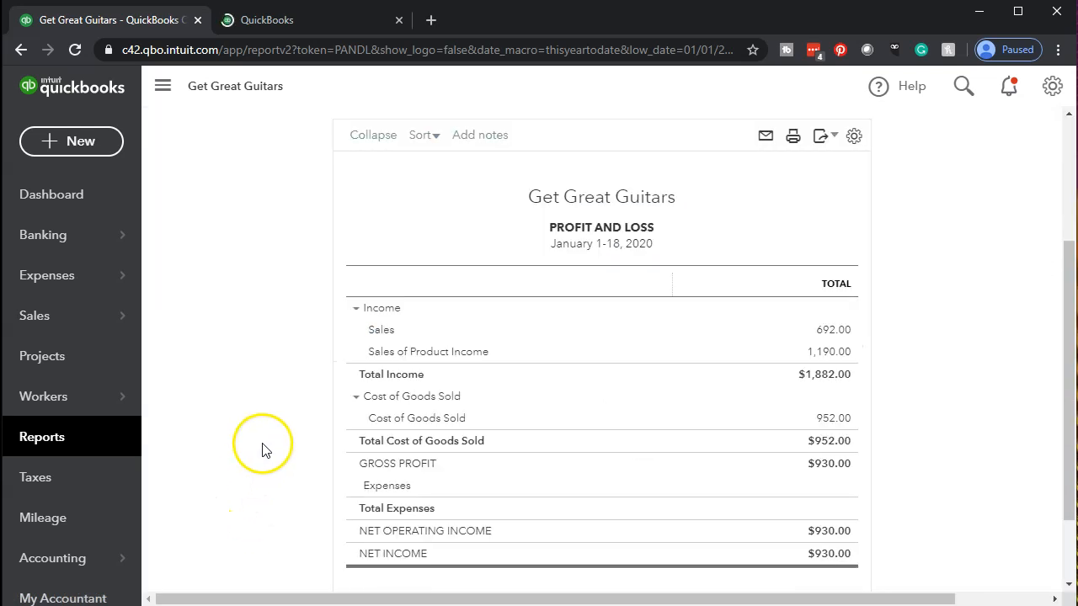
click(551, 212)
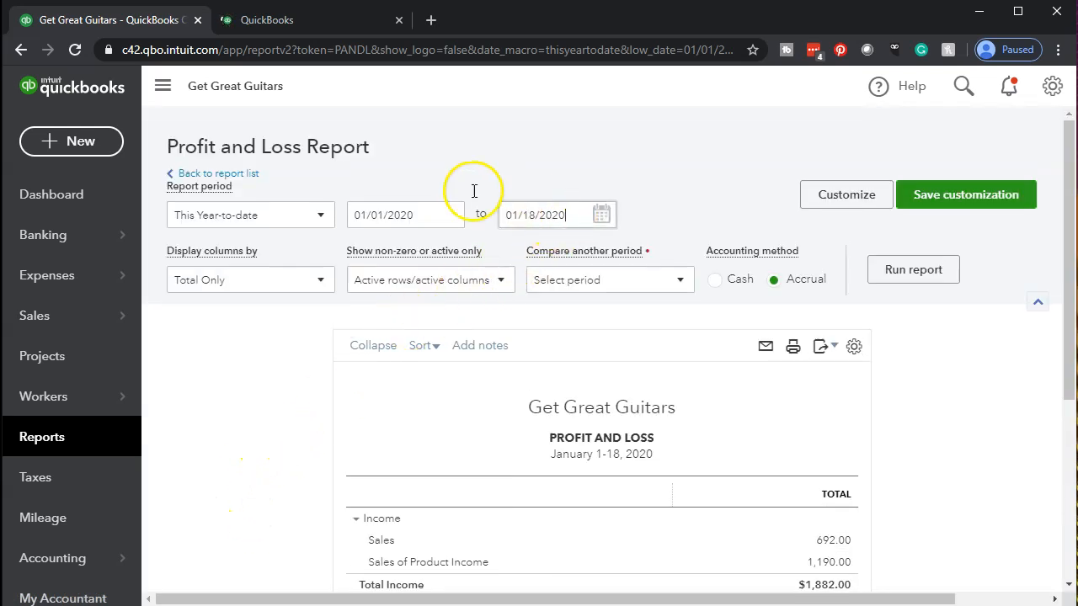
text(12/3)
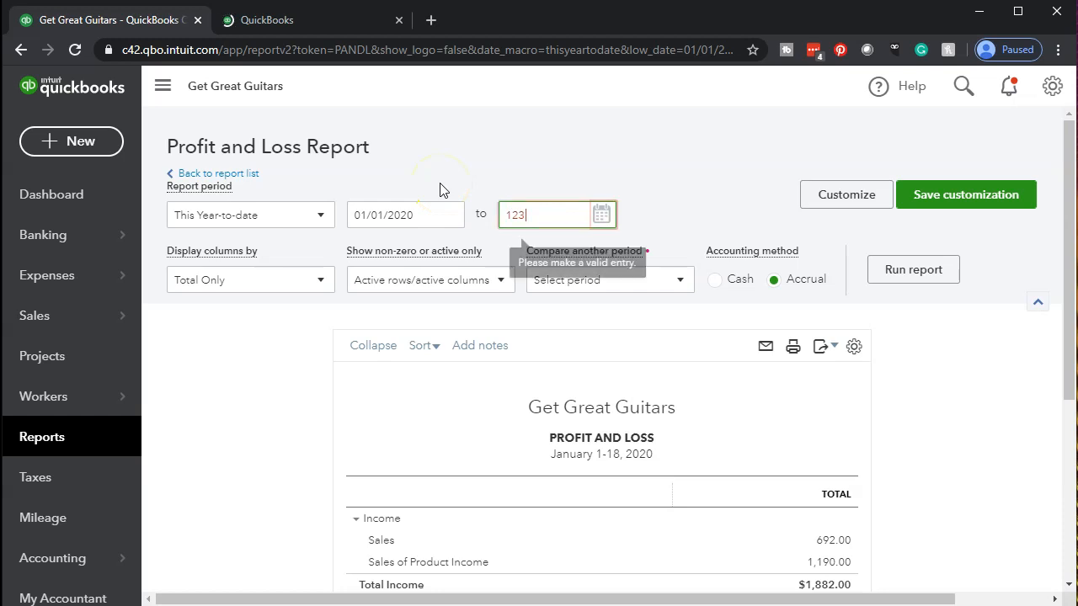
text(1/2020)
key(Tab)
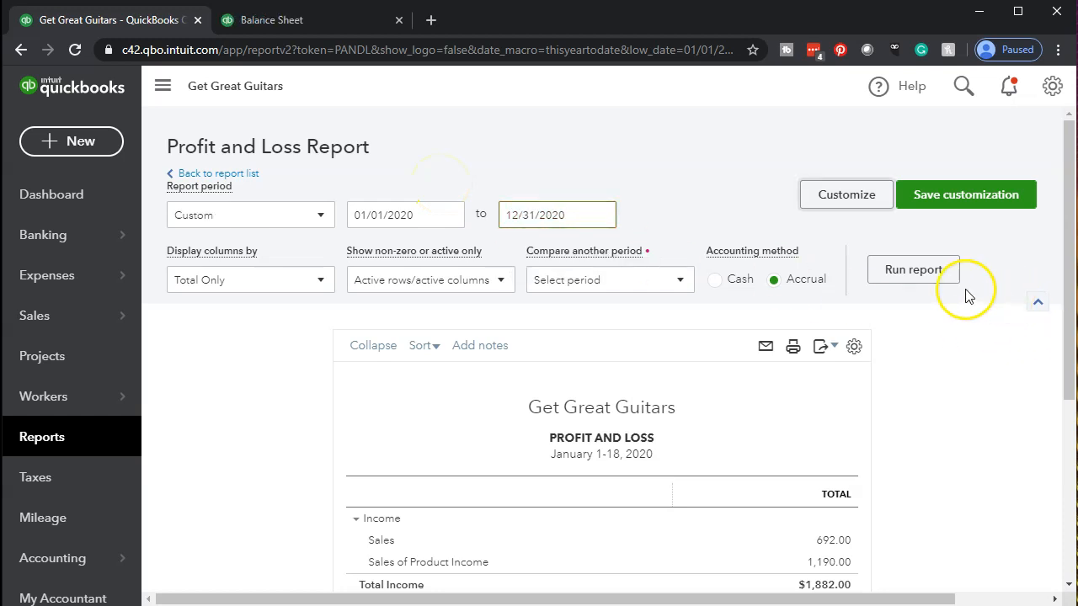
click(939, 271)
scroll(859, 269, down, 3)
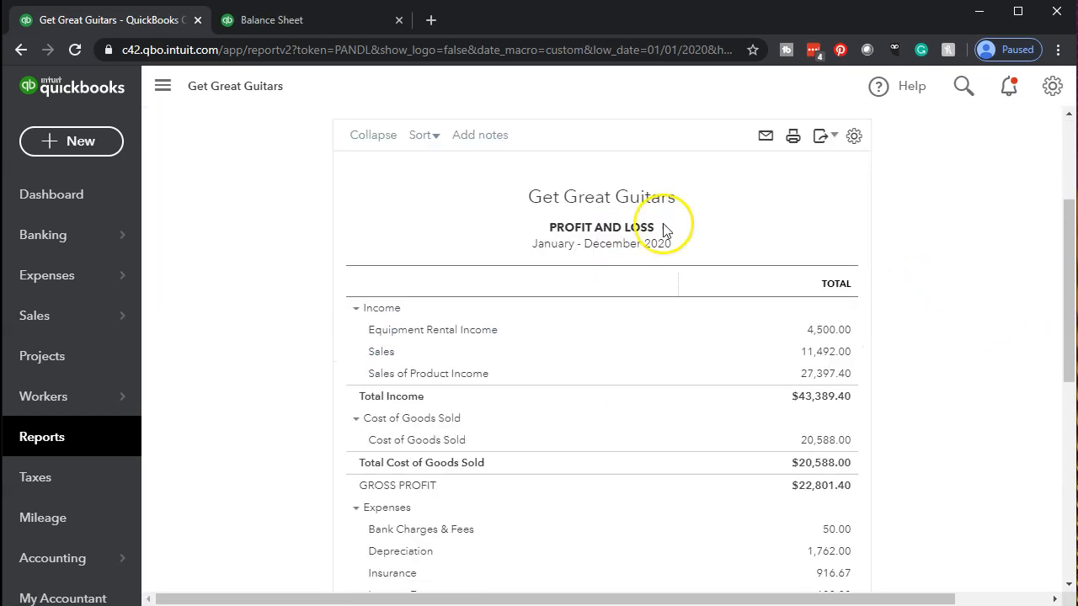
Duplicate the browser tab holding the Profit and Loss report and return to the original tab.
right_click(157, 20)
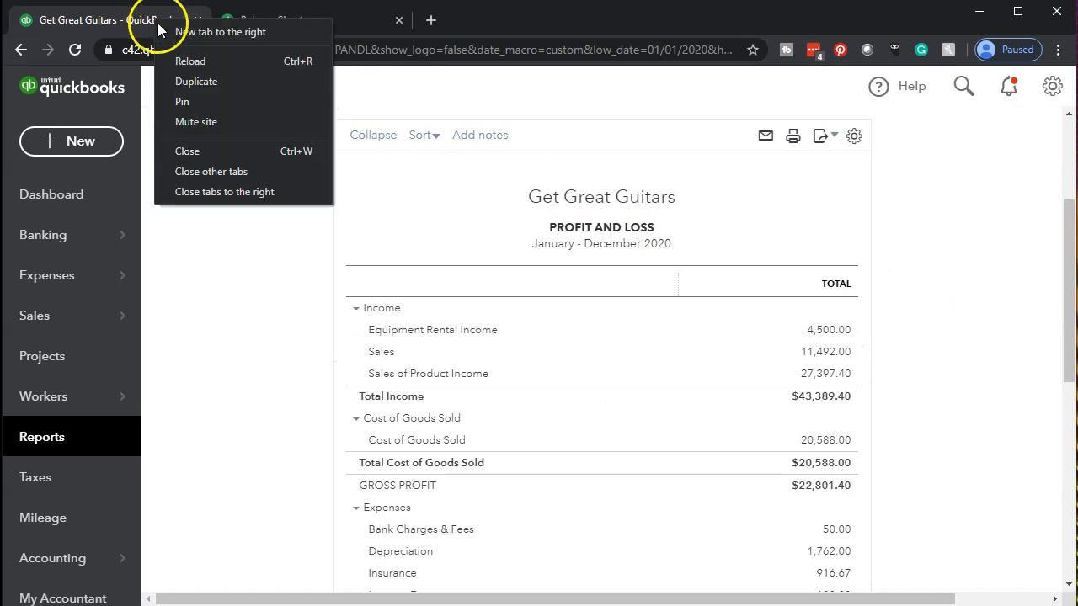
click(186, 82)
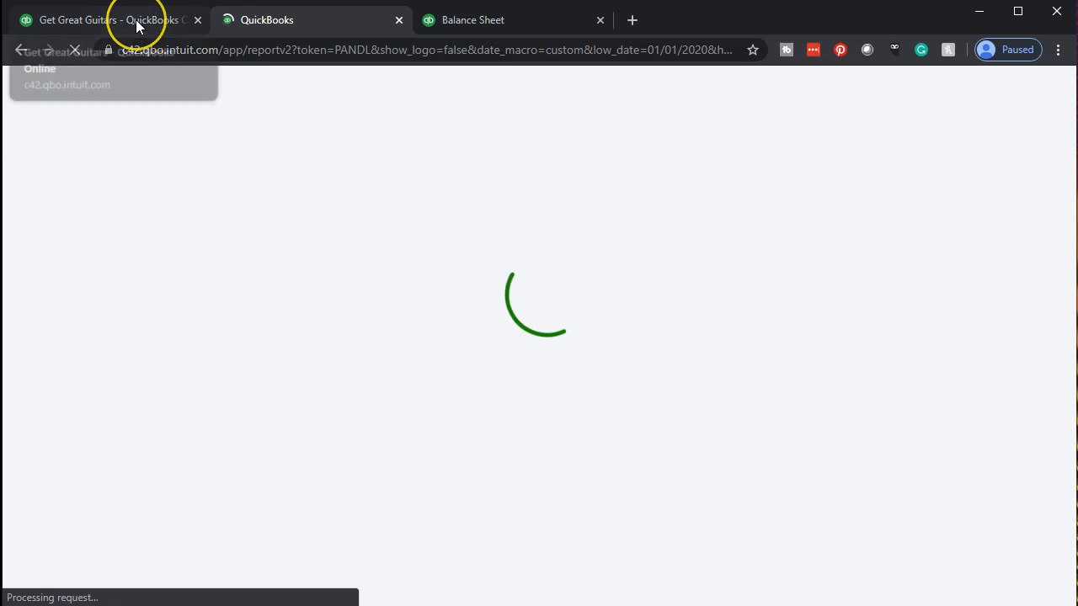
click(137, 24)
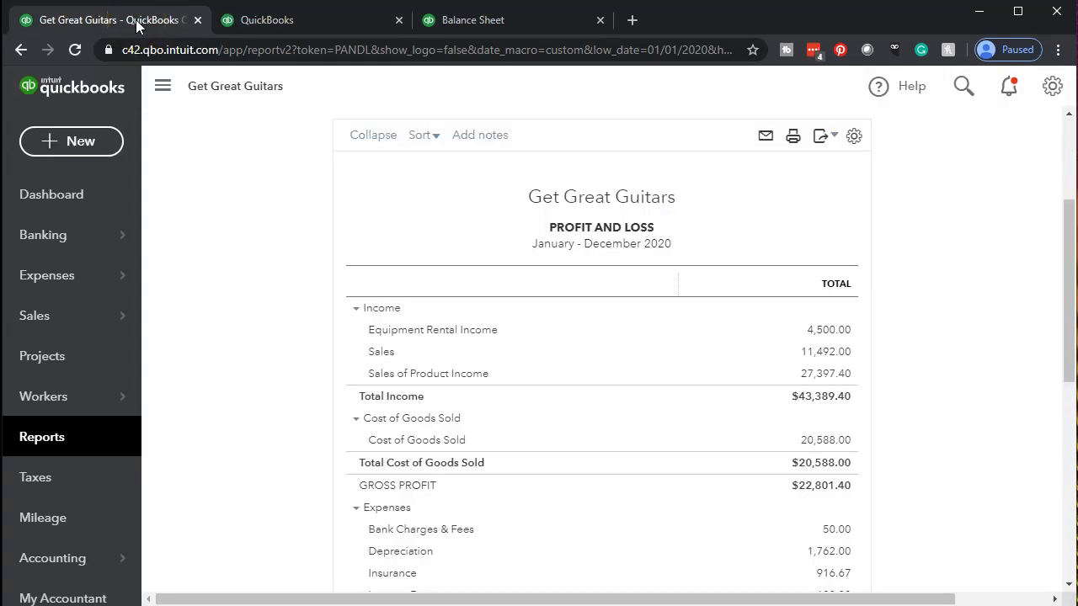
Open the Banking page and collapse the navigation sidebar to widen the list of transactions for review.
click(60, 237)
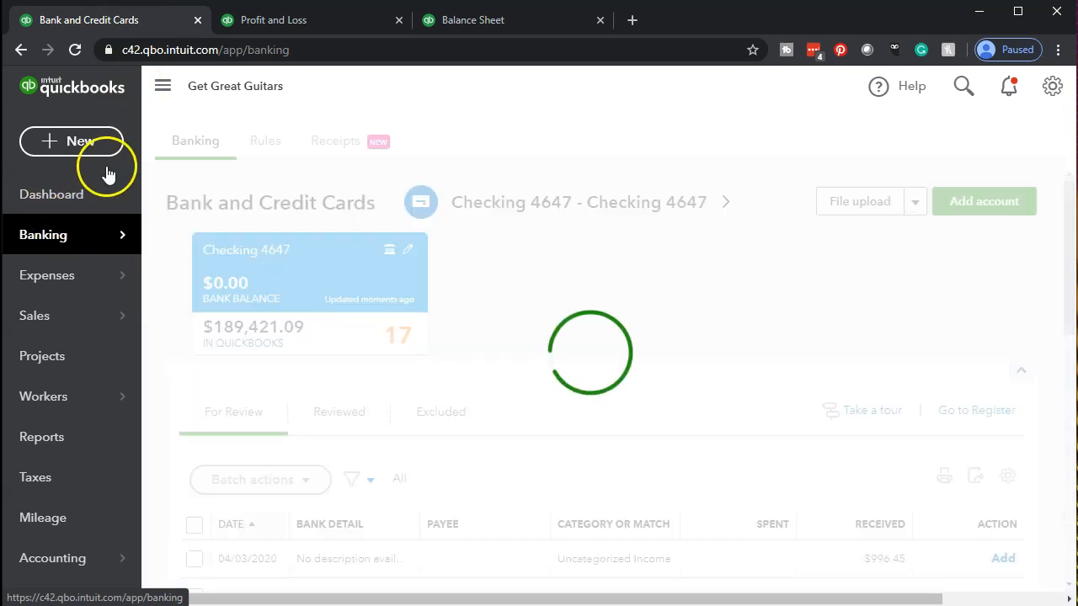
scroll(160, 93, down, 3)
click(160, 89)
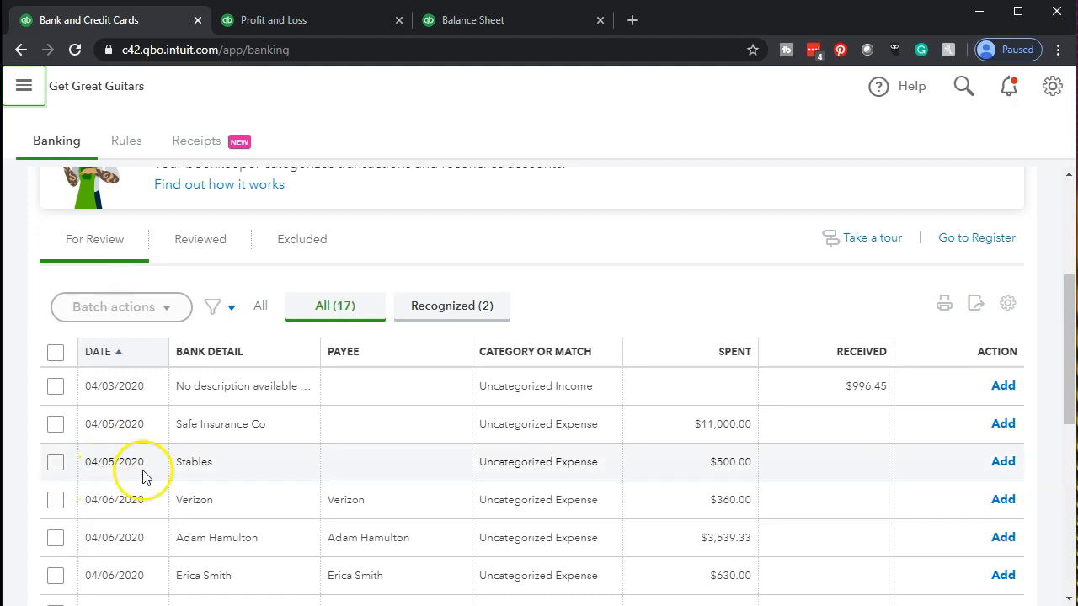
Check the recognized bank transactions, return to the full list, and add the 04/28/2020 Edison utilities expense of $648.00.
click(453, 310)
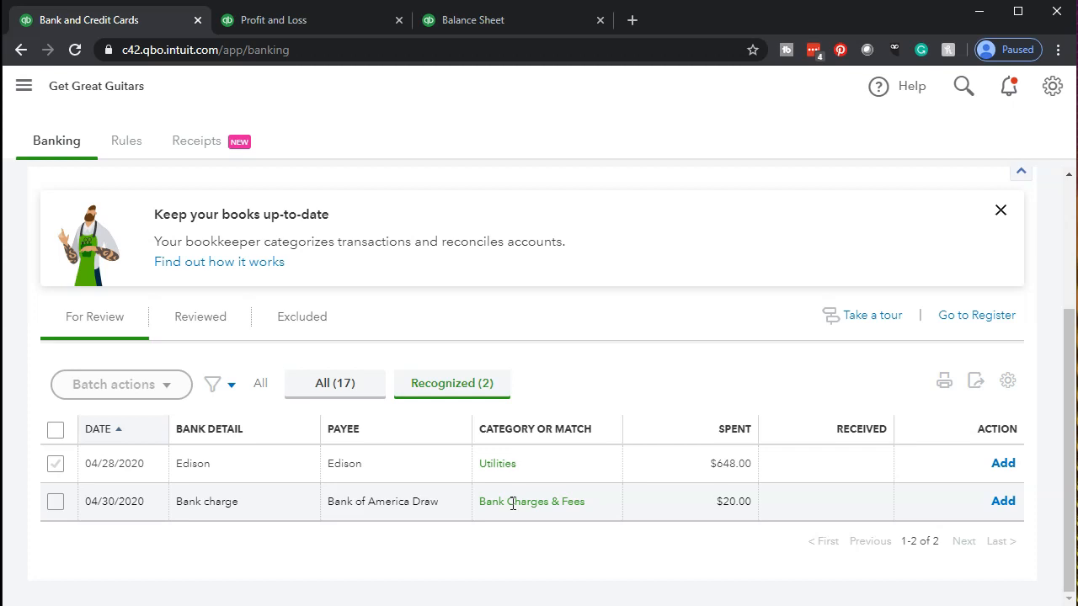
click(348, 387)
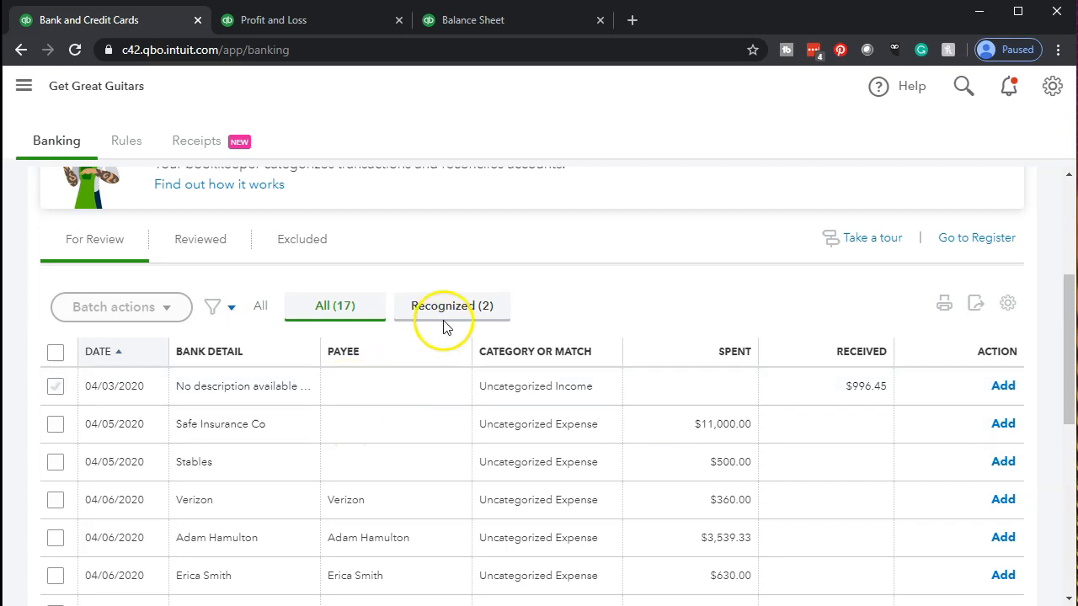
scroll(391, 423, down, 6)
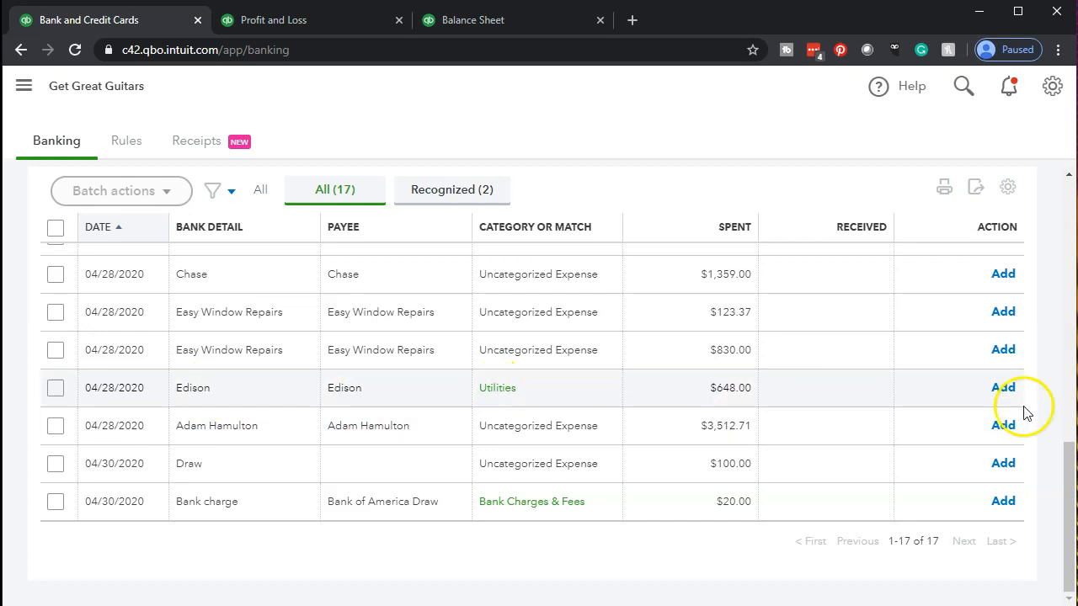
click(1002, 389)
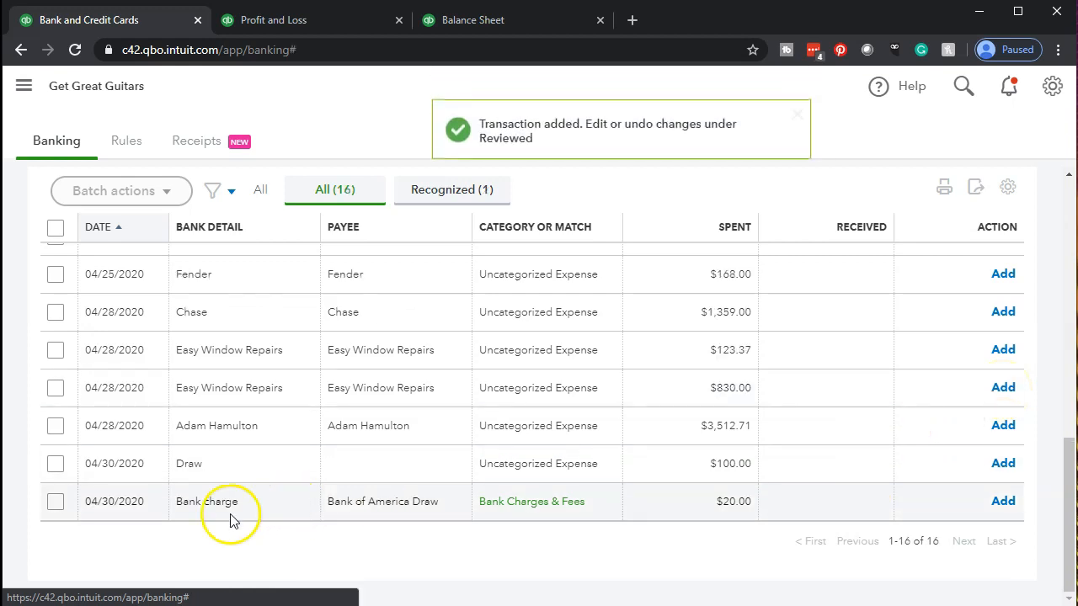
Select the 04/30/2020 bank charge of $20.00 and accept it as a batch action.
click(57, 506)
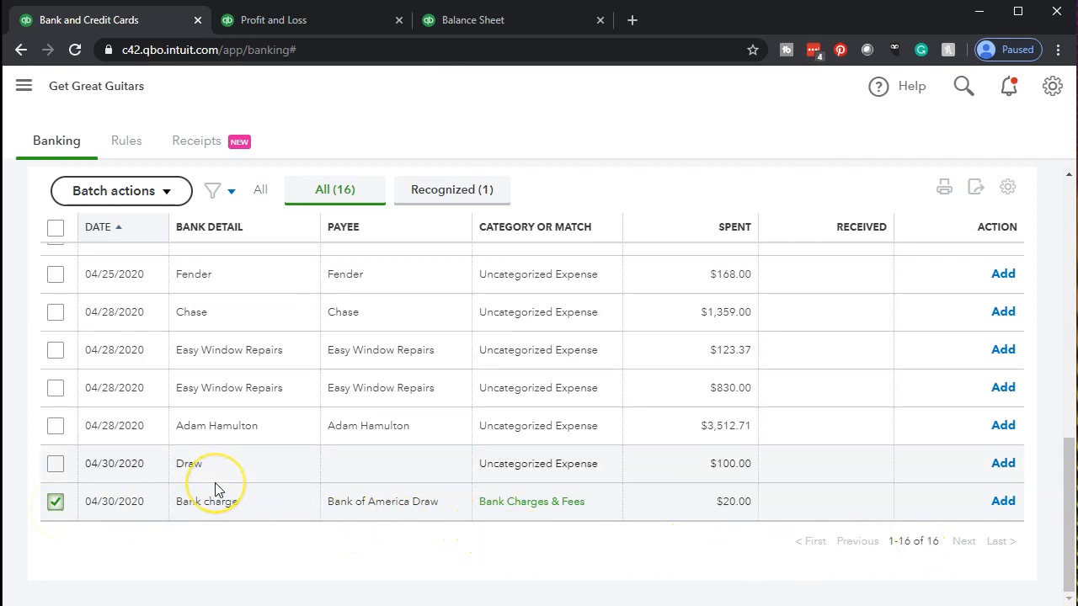
scroll(216, 491, up, 10)
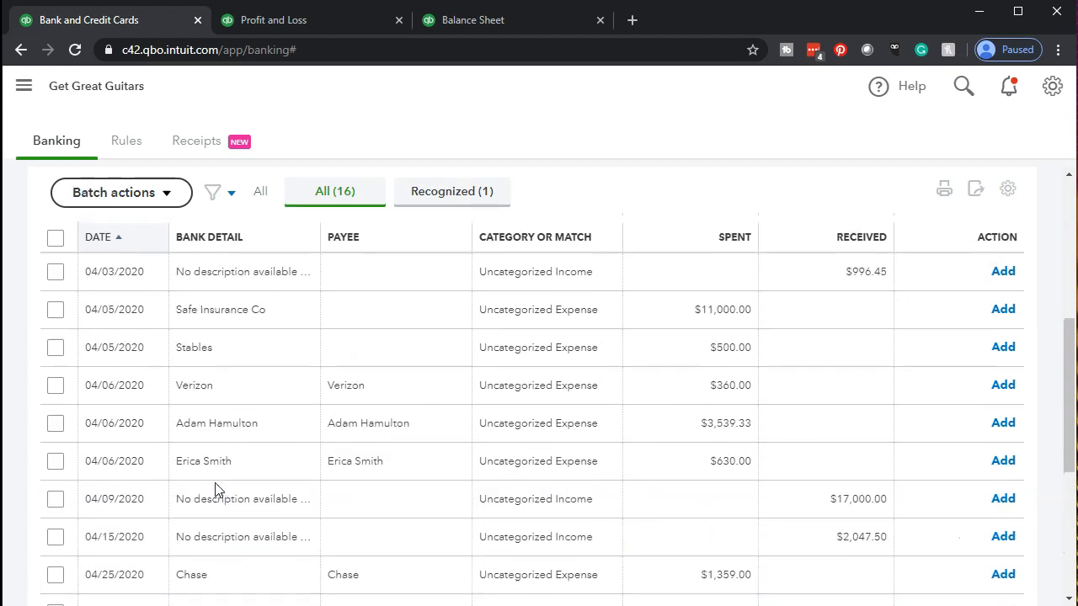
click(166, 446)
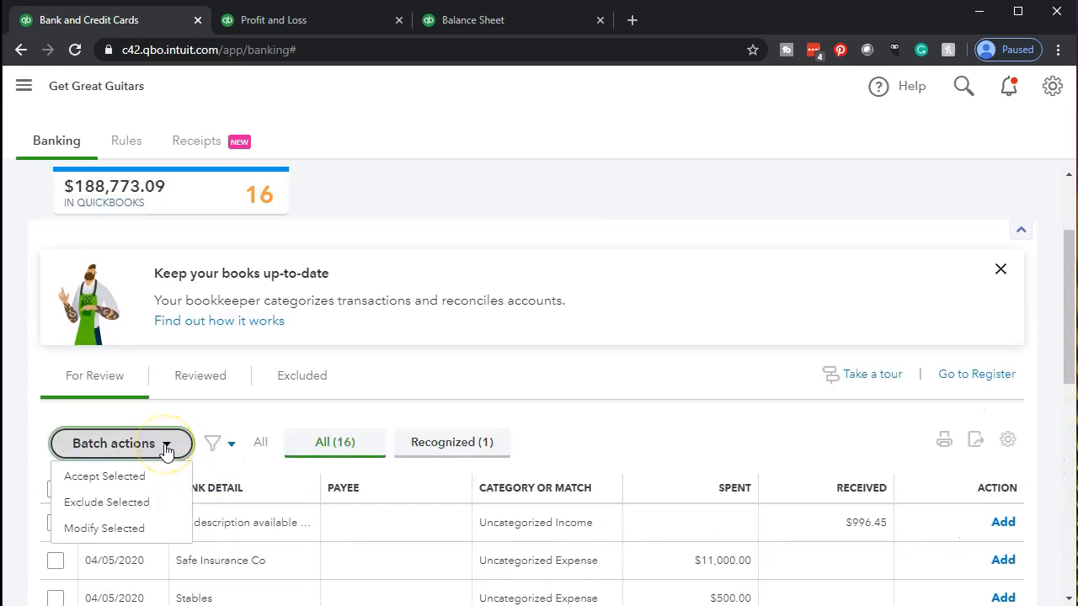
click(166, 478)
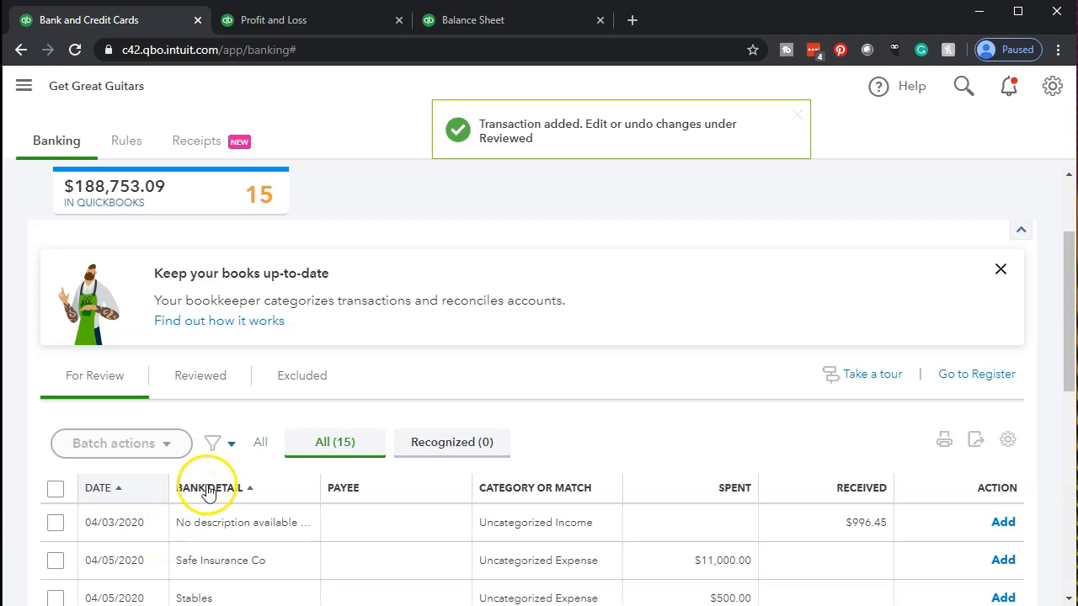
Drill into the Checking 4647 balance on the Balance Sheet and examine the amounts and splits of the latest transactions.
click(449, 22)
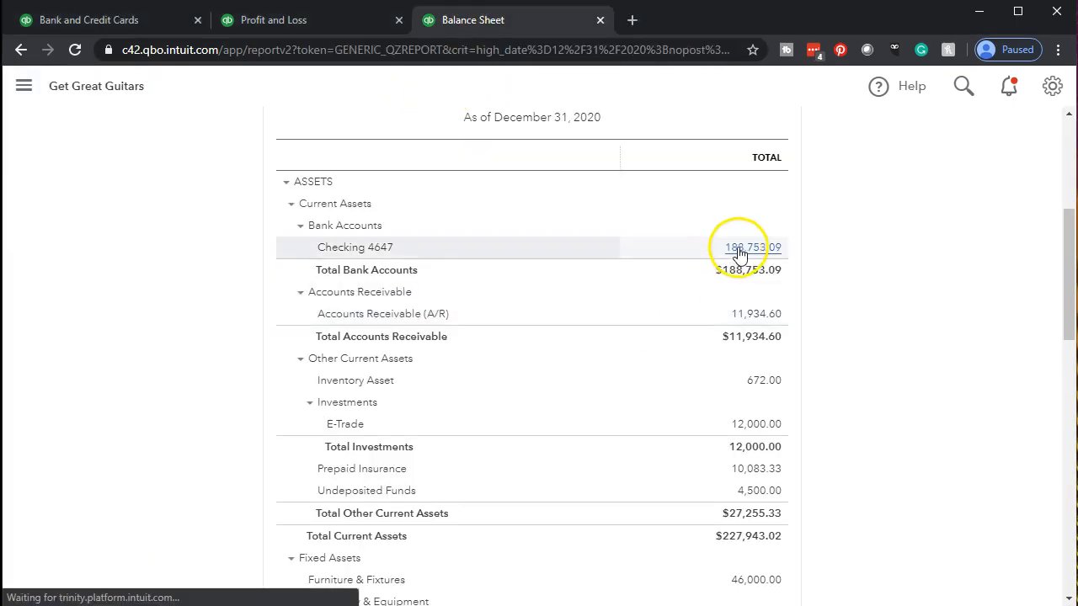
click(720, 268)
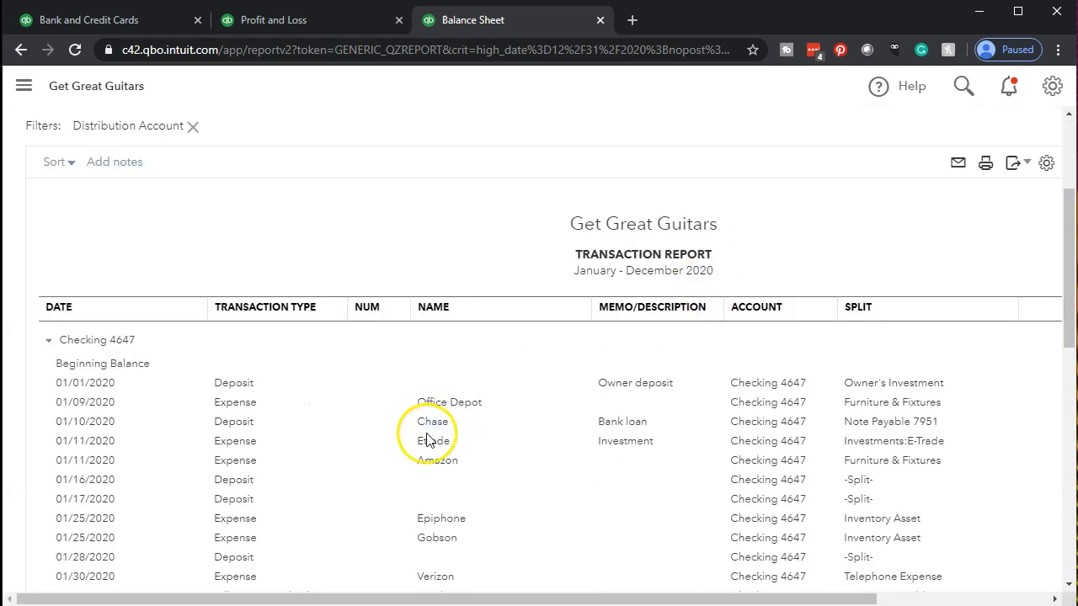
scroll(253, 476, down, 3)
scroll(106, 500, down, 10)
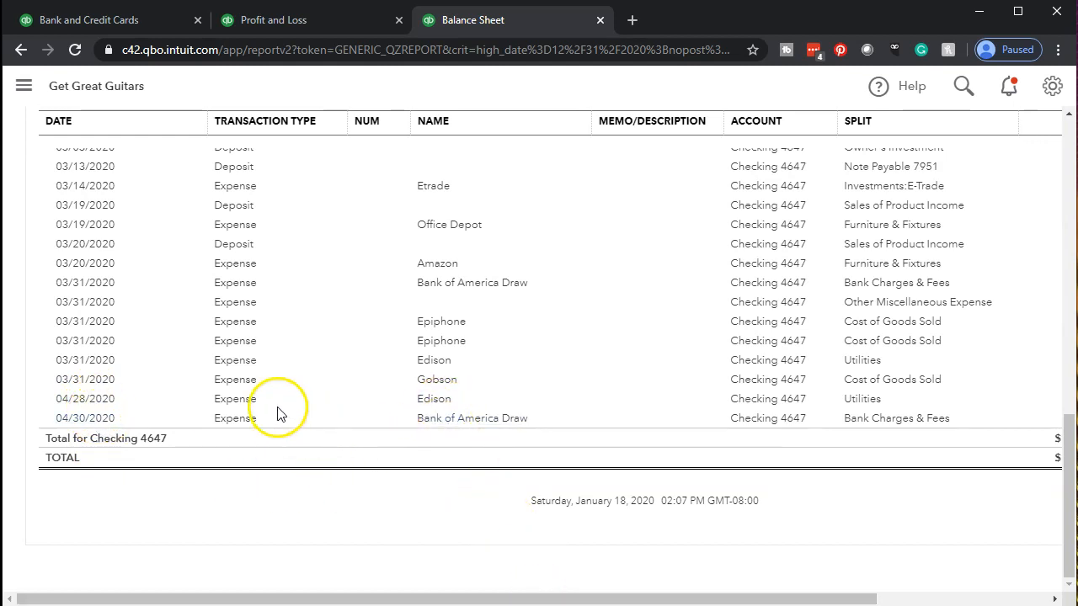
drag(536, 600, 751, 591)
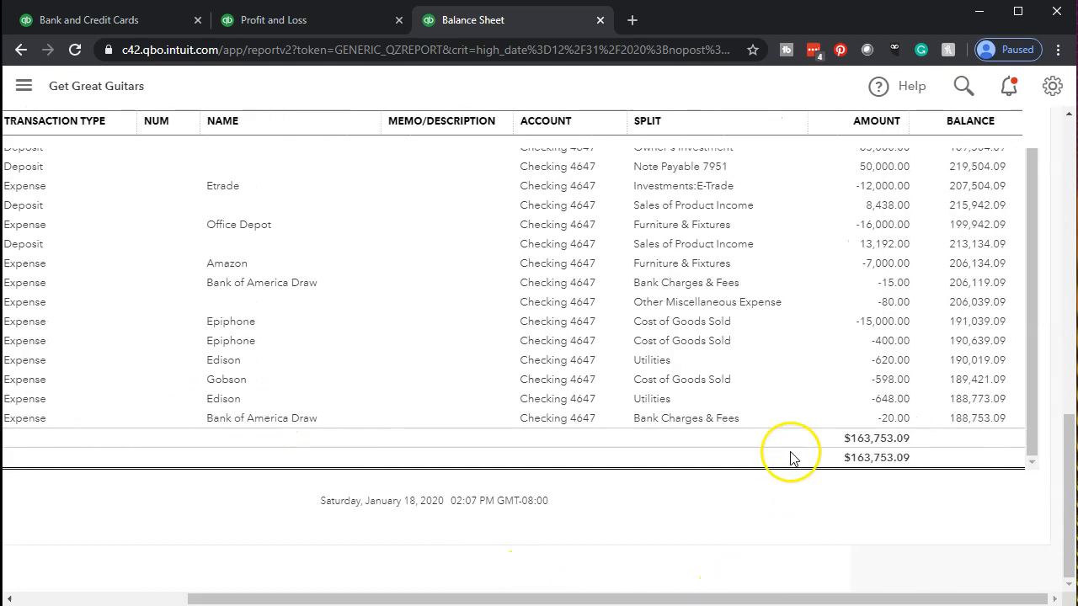
Open the 04/28/2020 Edison expense to examine its details, close it, and go back to the Balance Sheet.
click(882, 401)
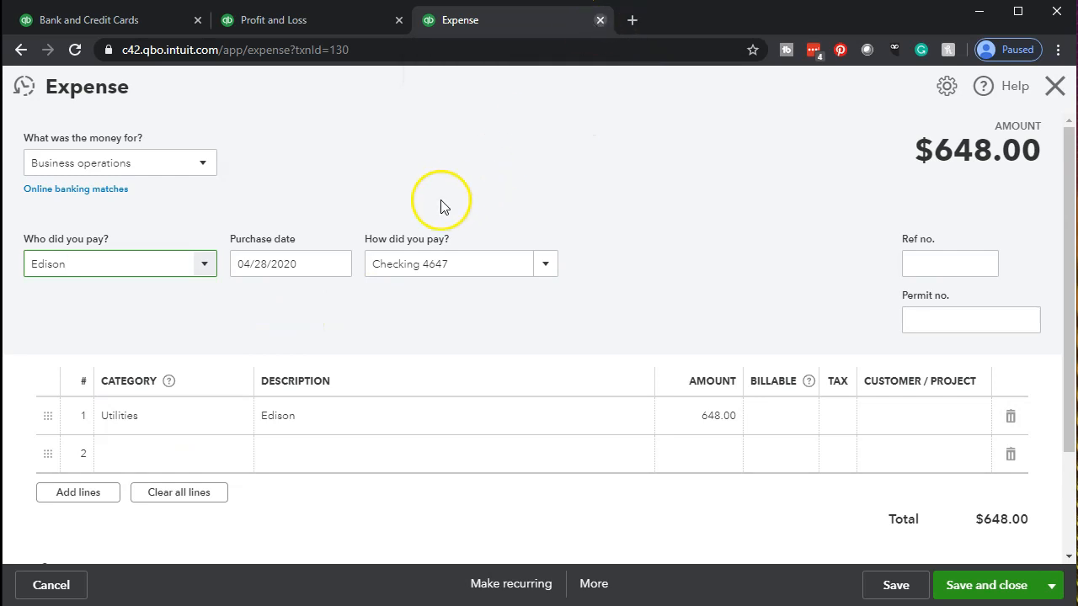
scroll(461, 141, down, 3)
scroll(461, 142, up, 3)
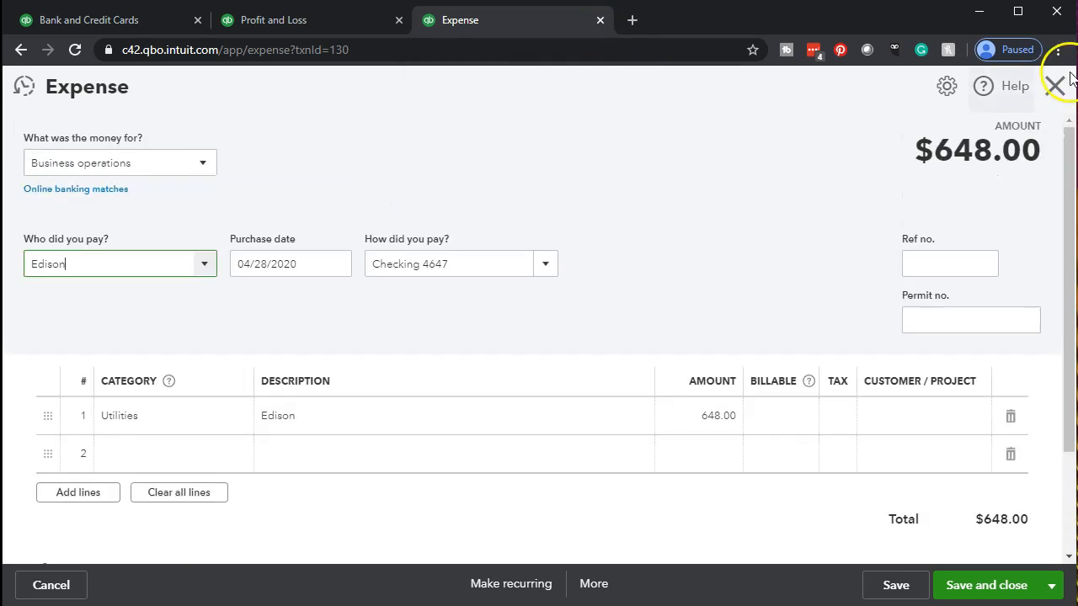
click(1055, 87)
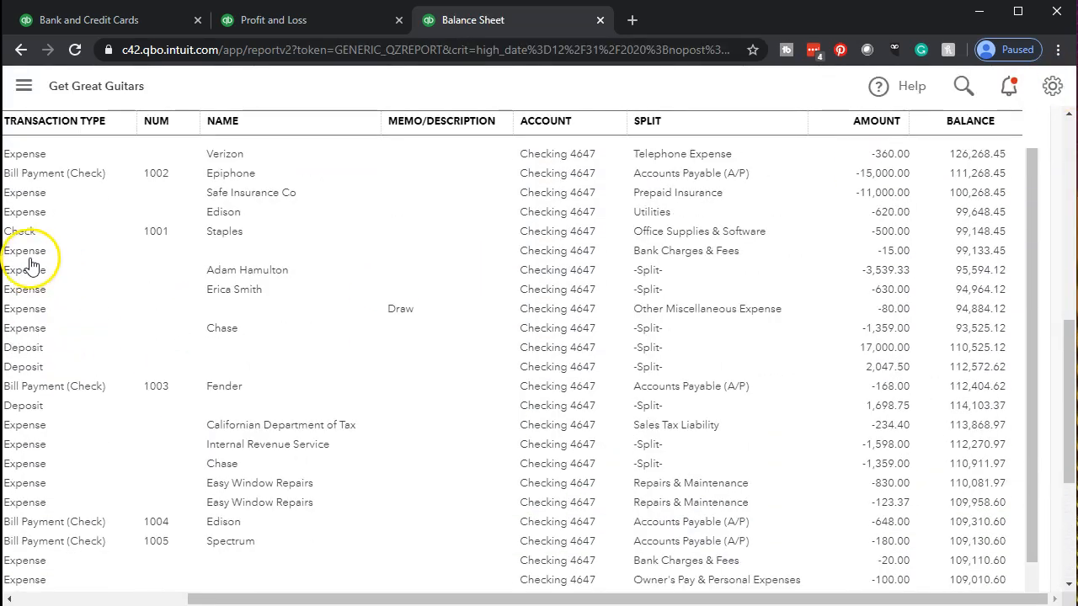
click(118, 180)
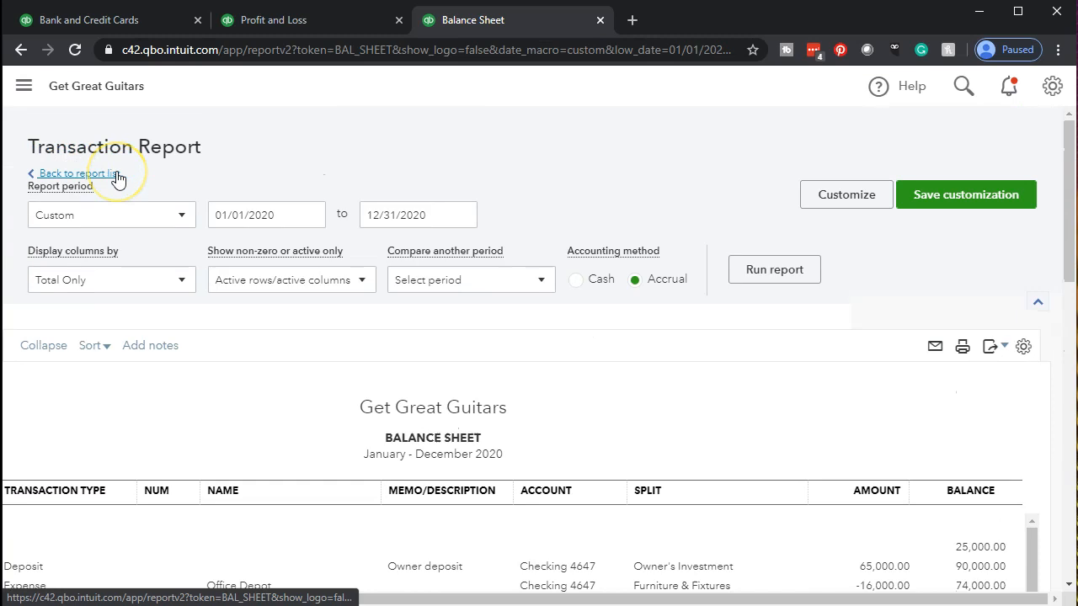
Switch to the Profit and Loss report, give it more room at 125% zoom, and reload it.
scroll(117, 183, down, 4)
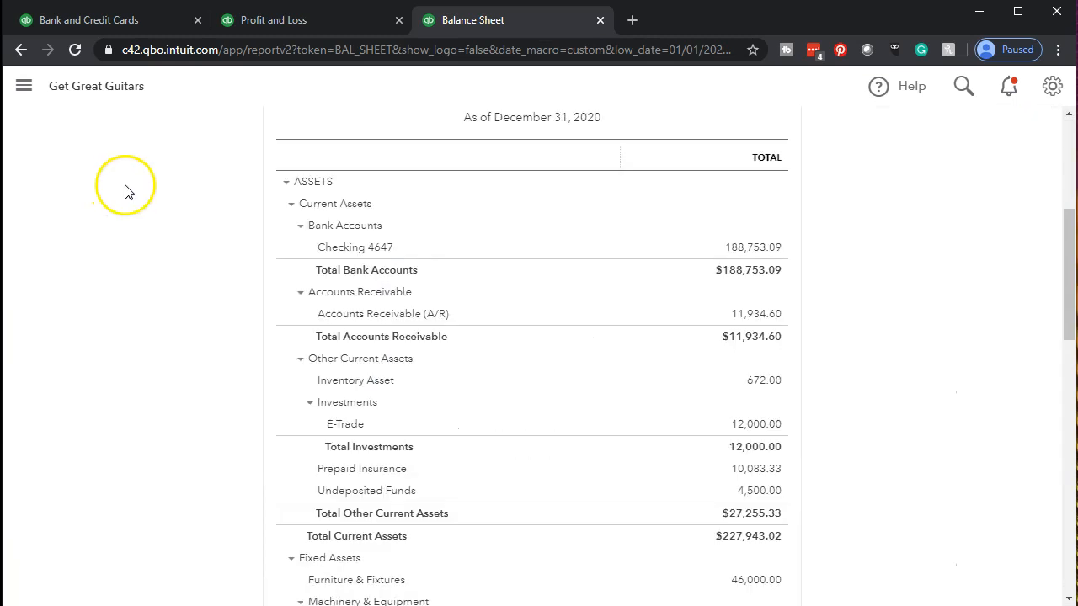
click(292, 28)
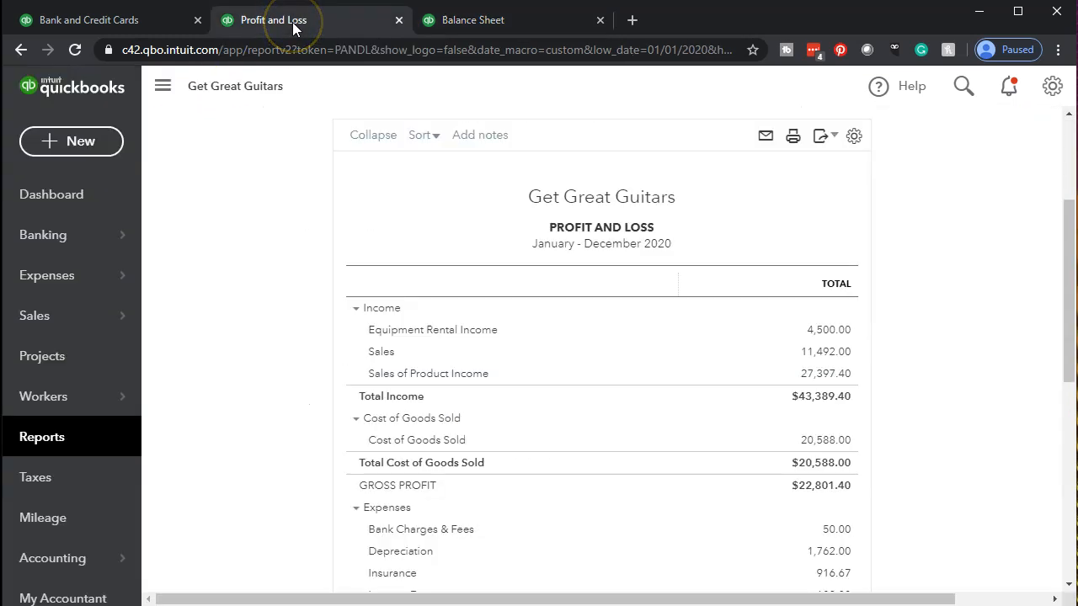
click(163, 85)
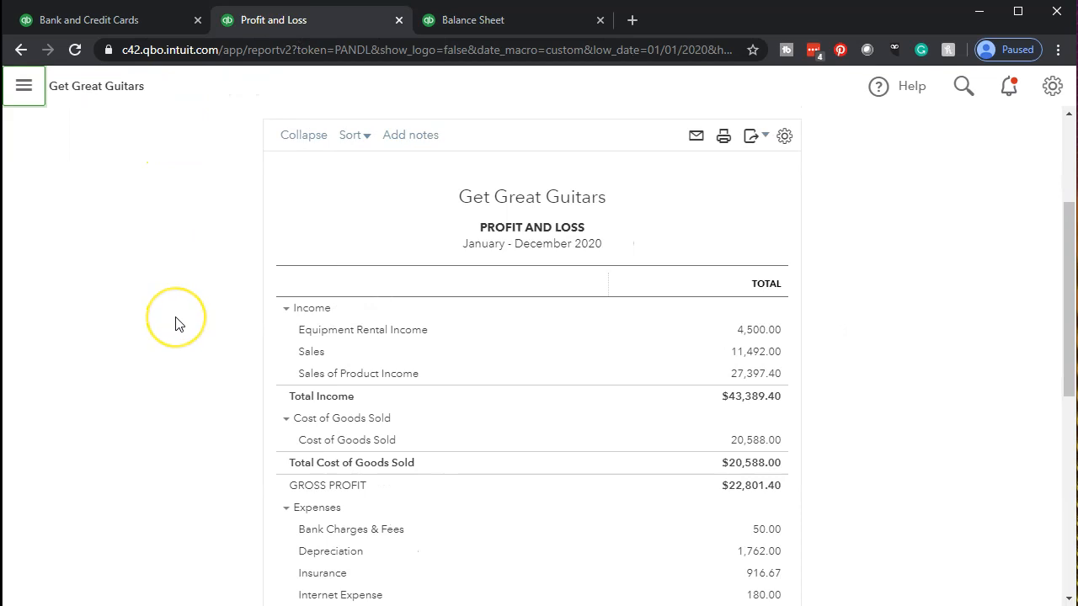
key(ctrl+plus)
key(ctrl+plus)
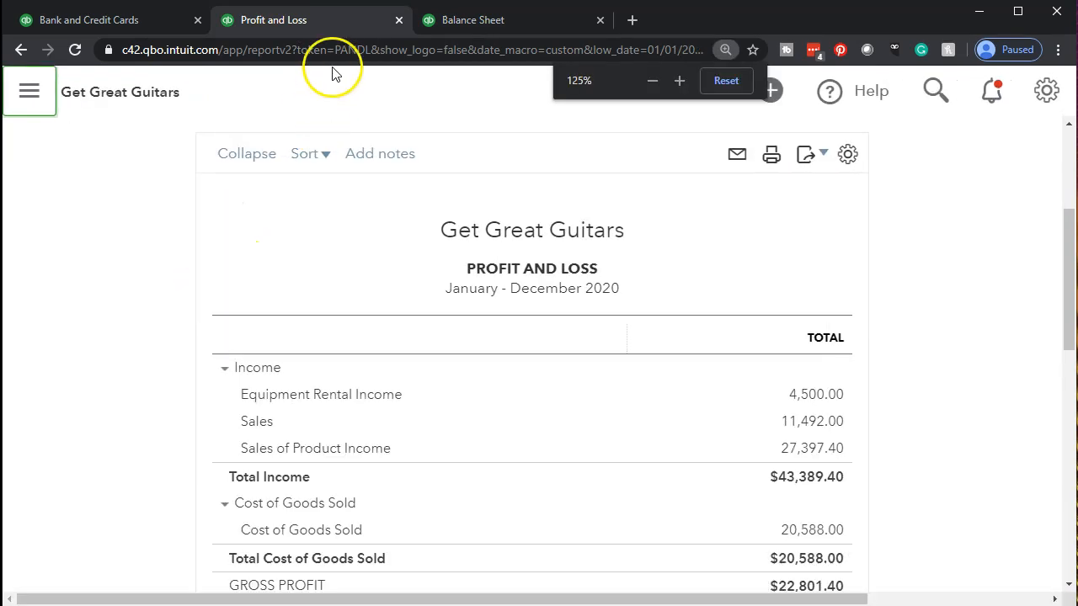
click(335, 50)
key(Return)
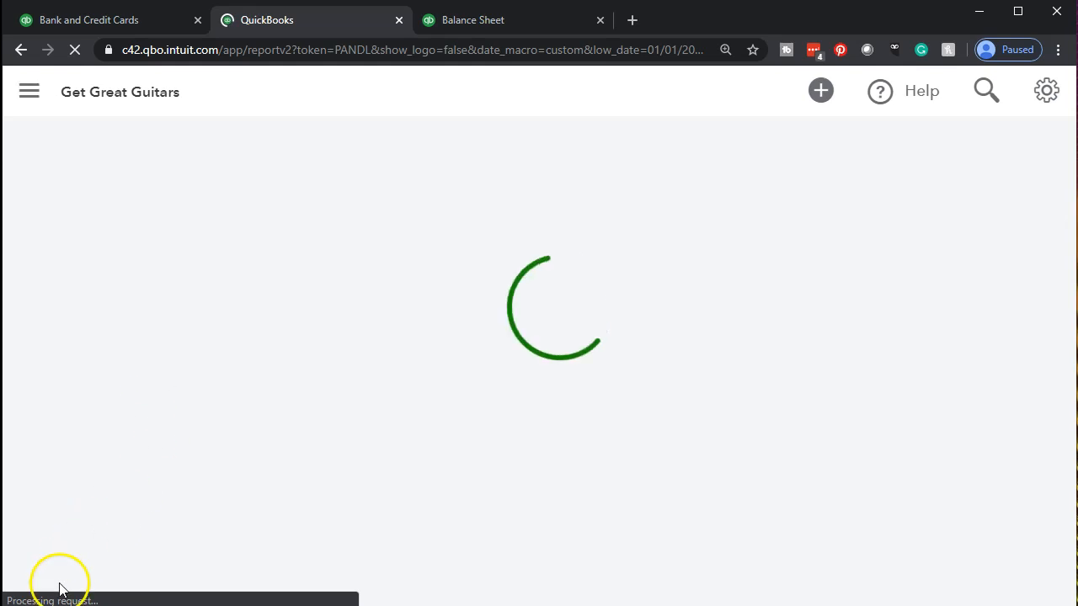
Examine the expense lines of the 2020 Profit and Loss, including bank charges and utilities.
scroll(116, 491, down, 3)
scroll(118, 492, down, 3)
scroll(118, 493, up, 1)
scroll(115, 490, down, 2)
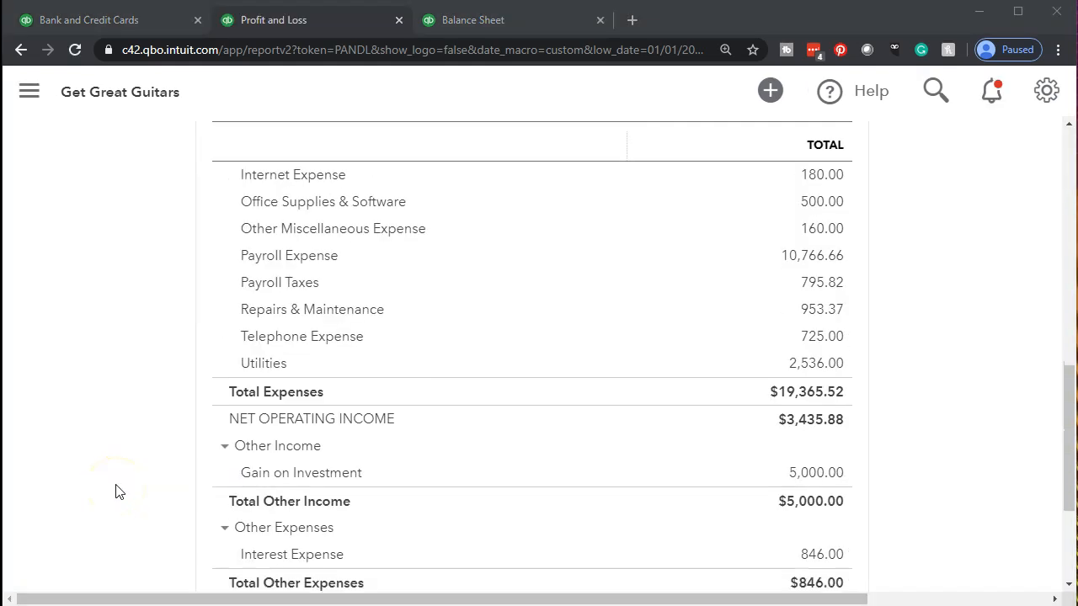
scroll(115, 491, up, 3)
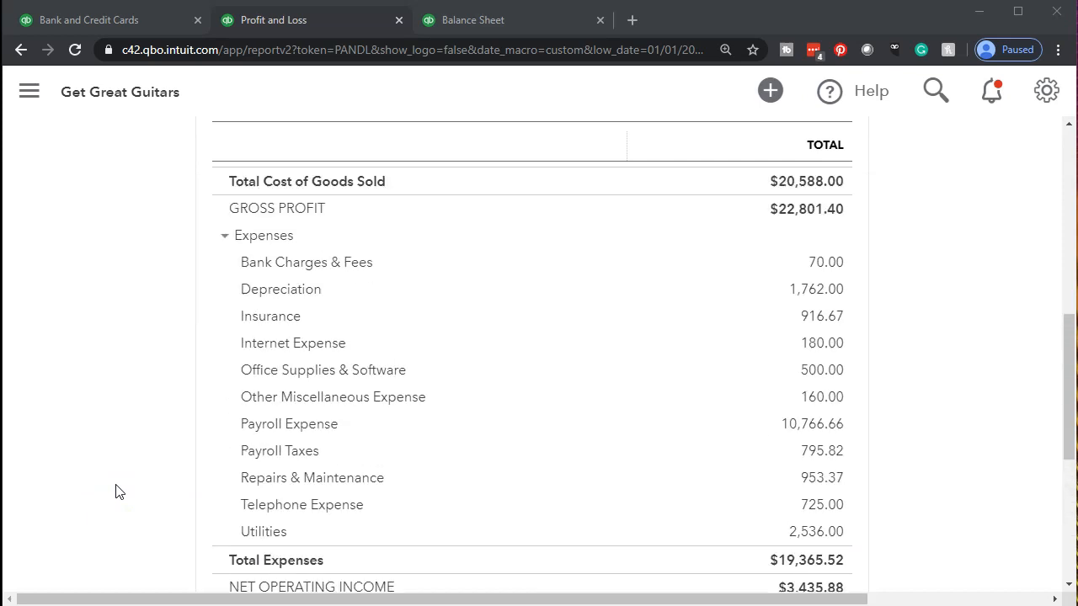
Run the Profit and Loss for 04/01/2020 to 04/30/2020 and check its bank charges and utilities expenses.
scroll(115, 491, up, 10)
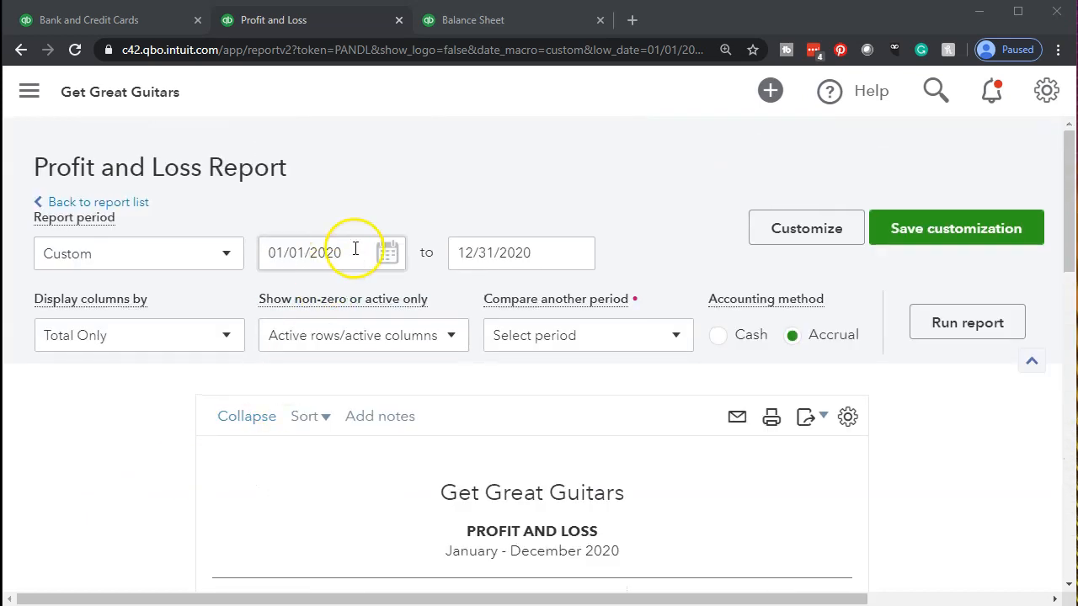
drag(354, 247, 219, 252)
key(BackSpace)
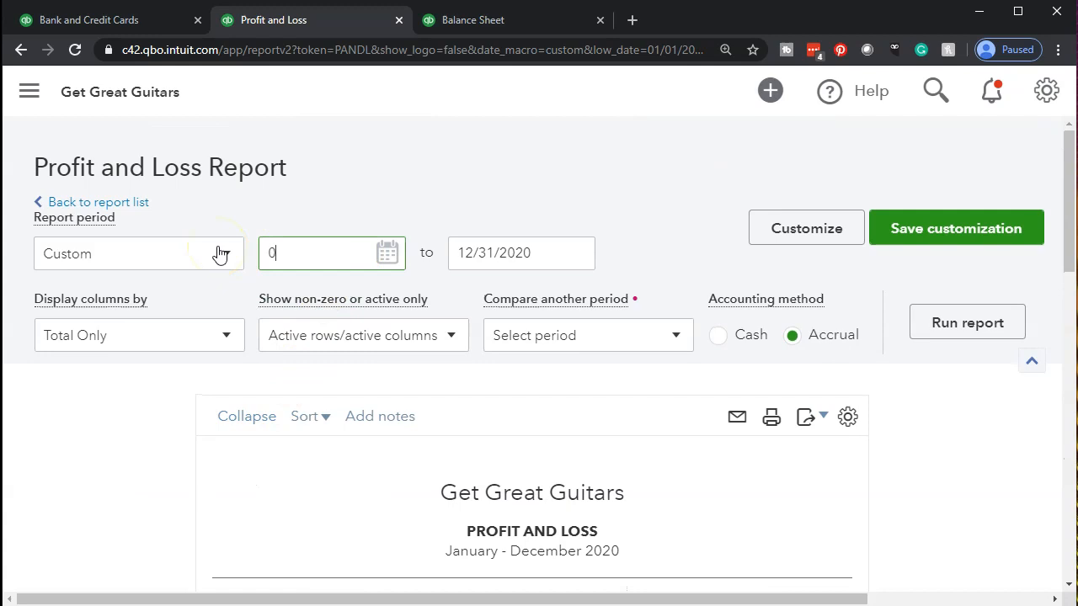
text(0401)
key(Tab)
text(043020)
key(Tab)
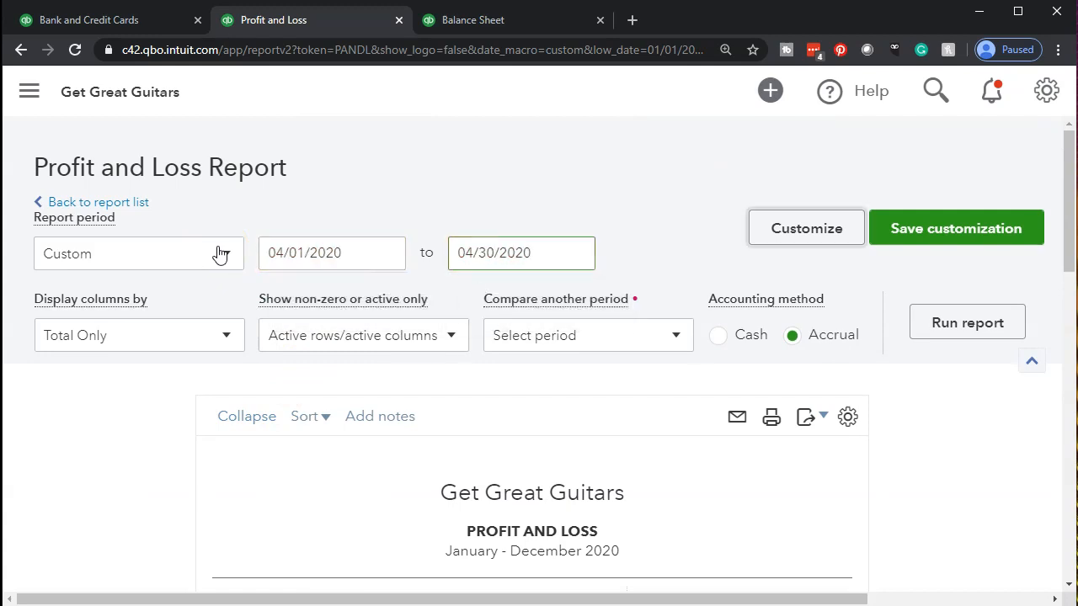
click(984, 326)
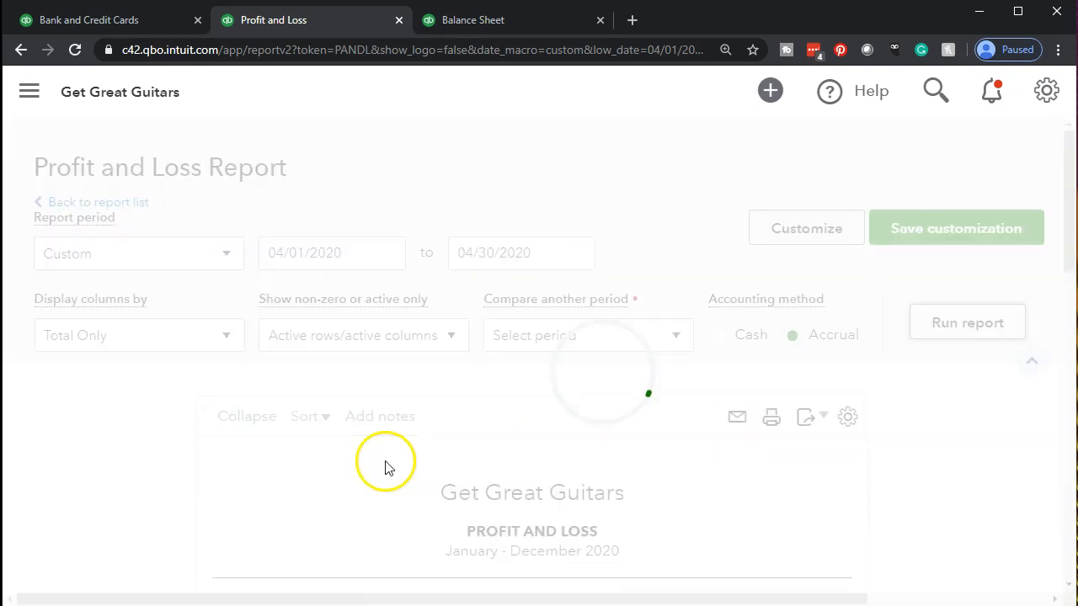
scroll(336, 459, down, 3)
scroll(144, 447, down, 2)
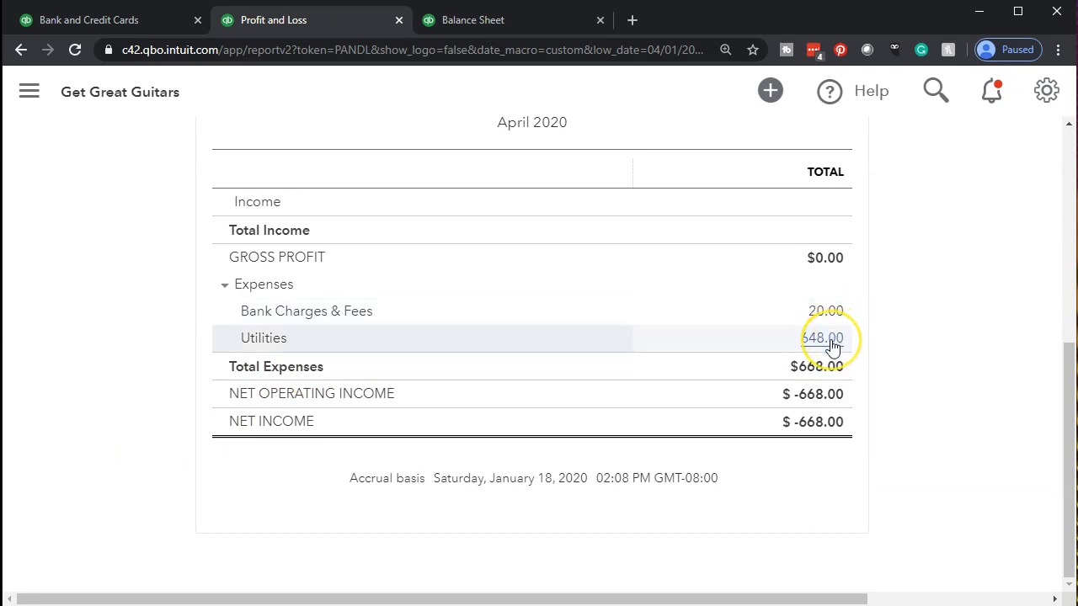
Return to the bank feed and examine the uncategorized April transactions awaiting review.
click(119, 26)
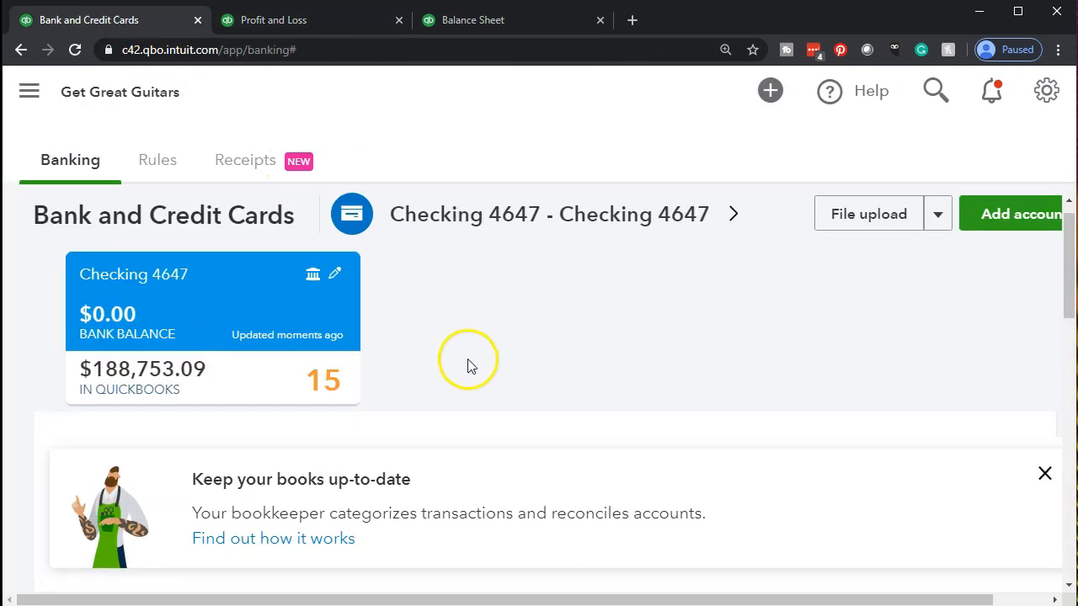
scroll(469, 365, down, 2)
scroll(465, 368, down, 2)
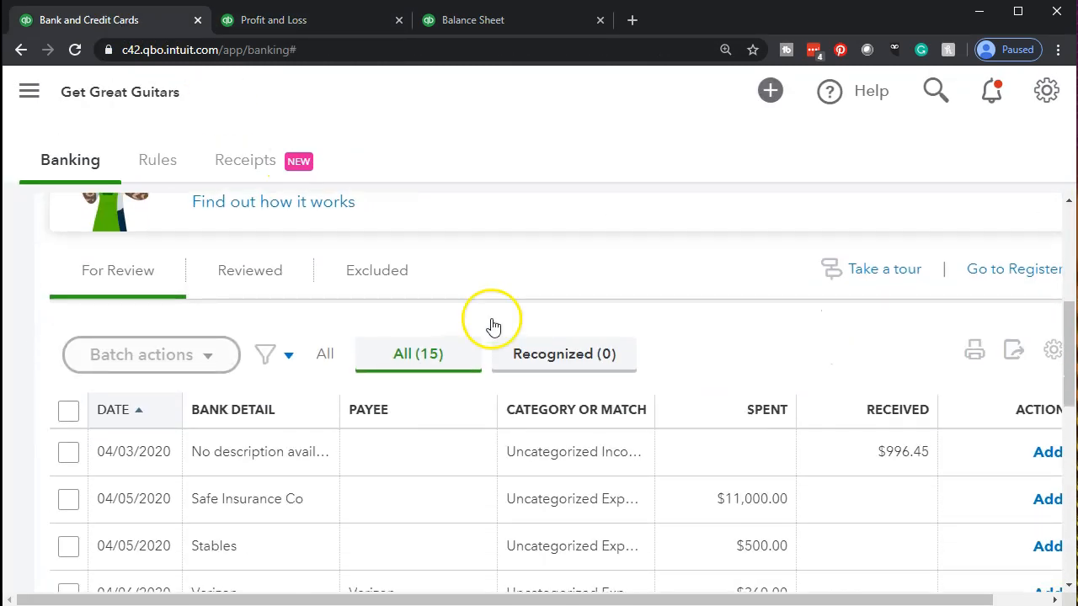
key(ctrl+plus)
key(ctrl+minus)
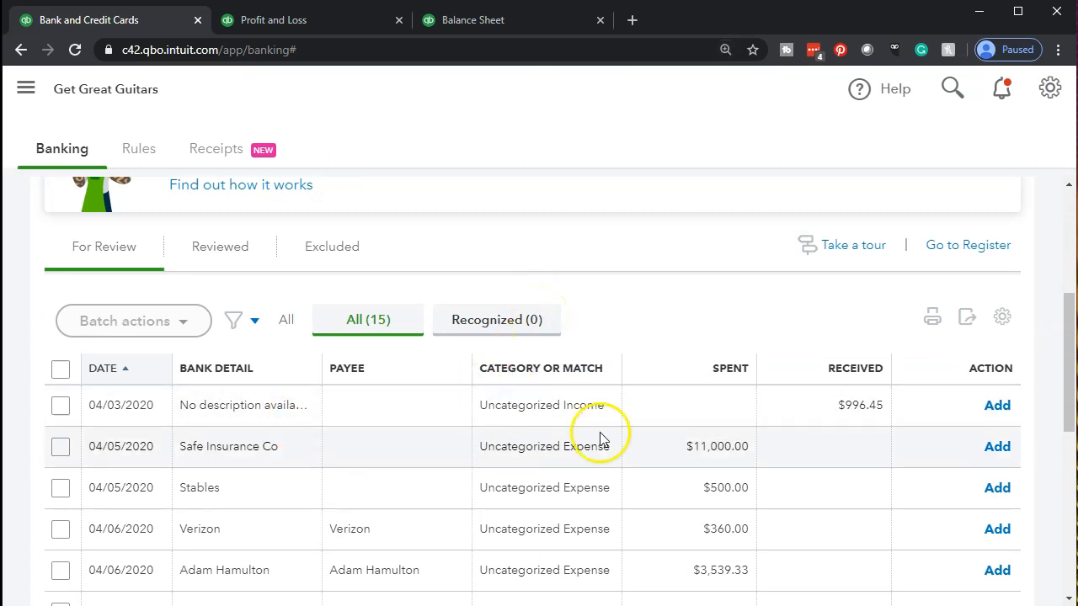
scroll(788, 413, down, 1)
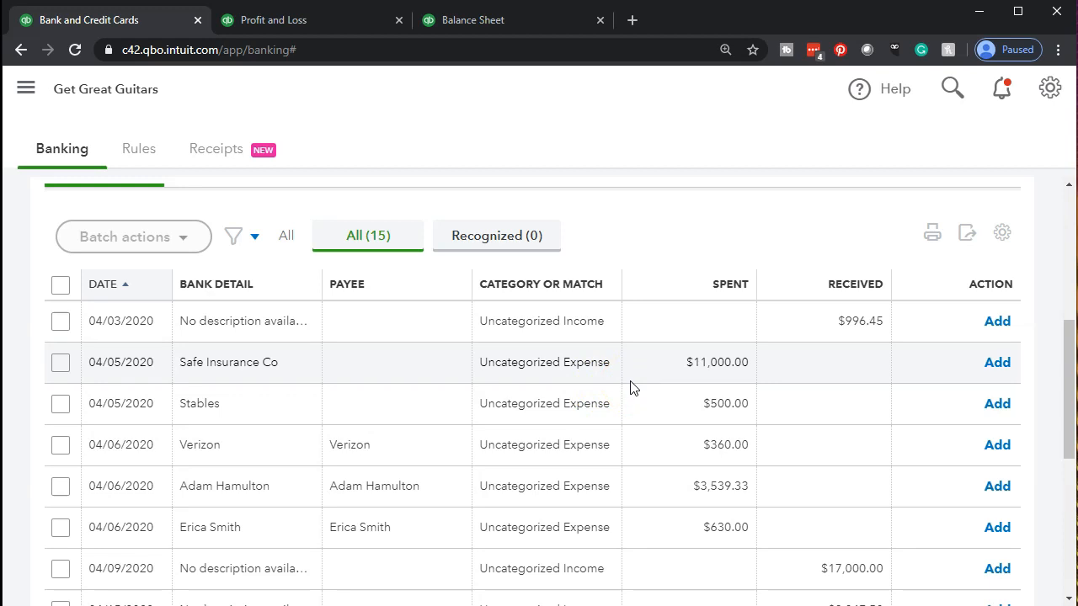
scroll(633, 387, down, 1)
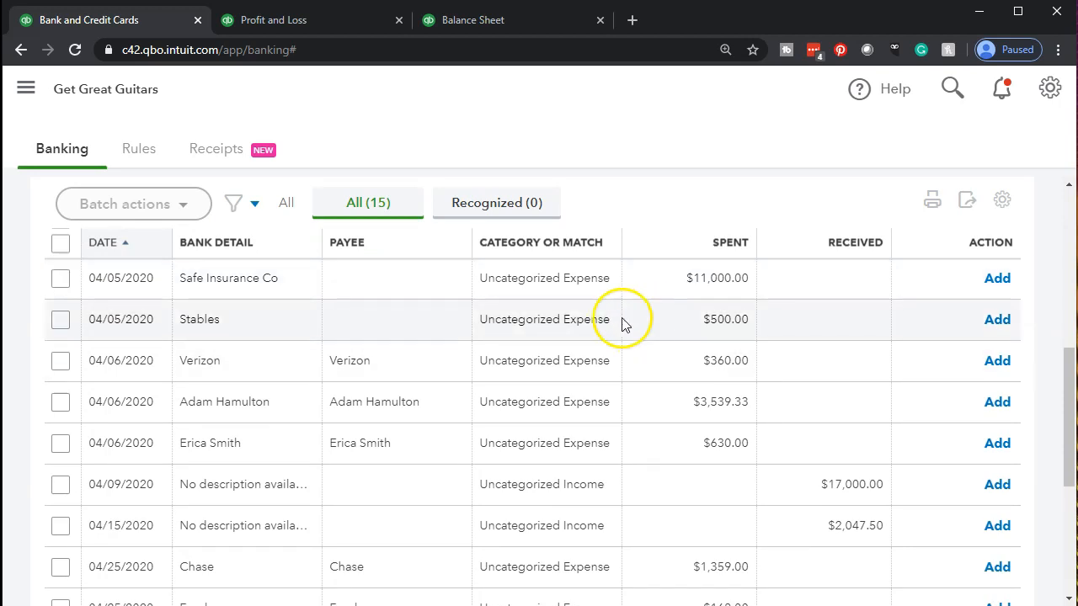
Expand the 04/05/2020 Stables transaction of $500.00 and examine its entry fields.
click(283, 333)
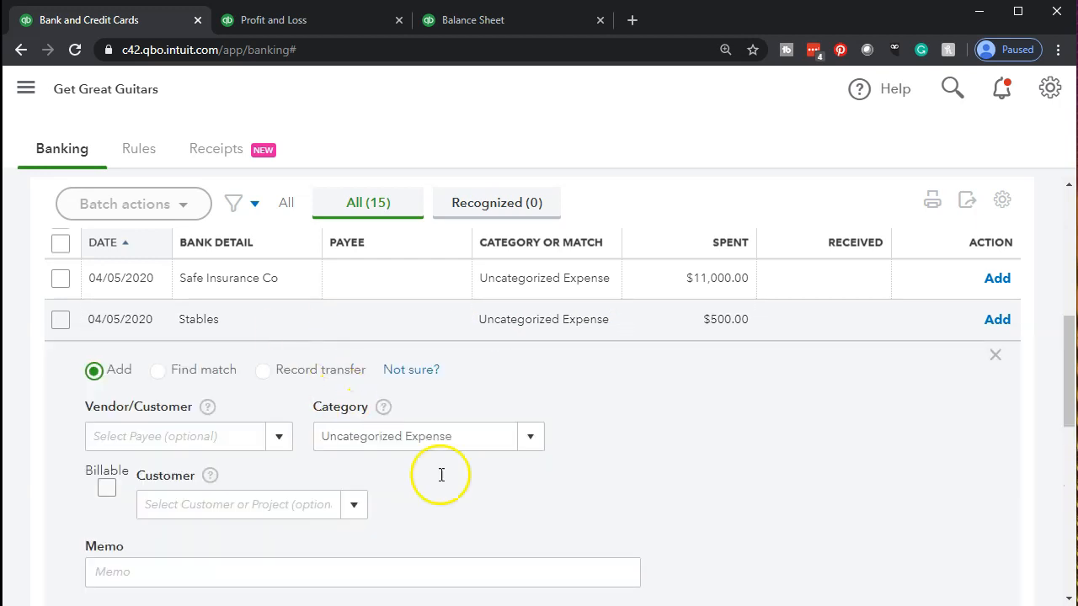
scroll(491, 486, up, 1)
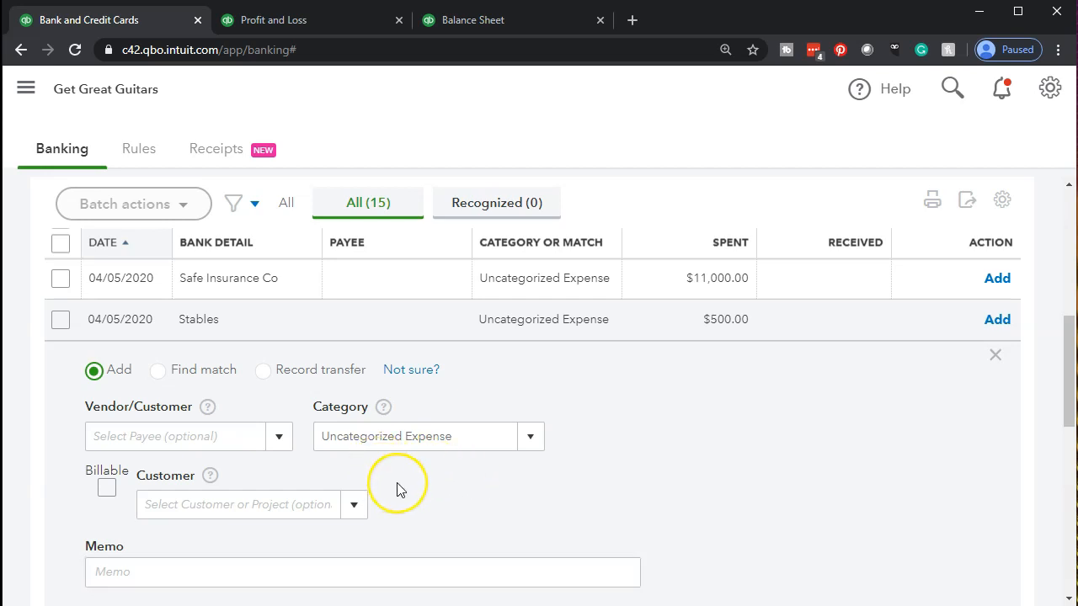
scroll(400, 491, down, 1)
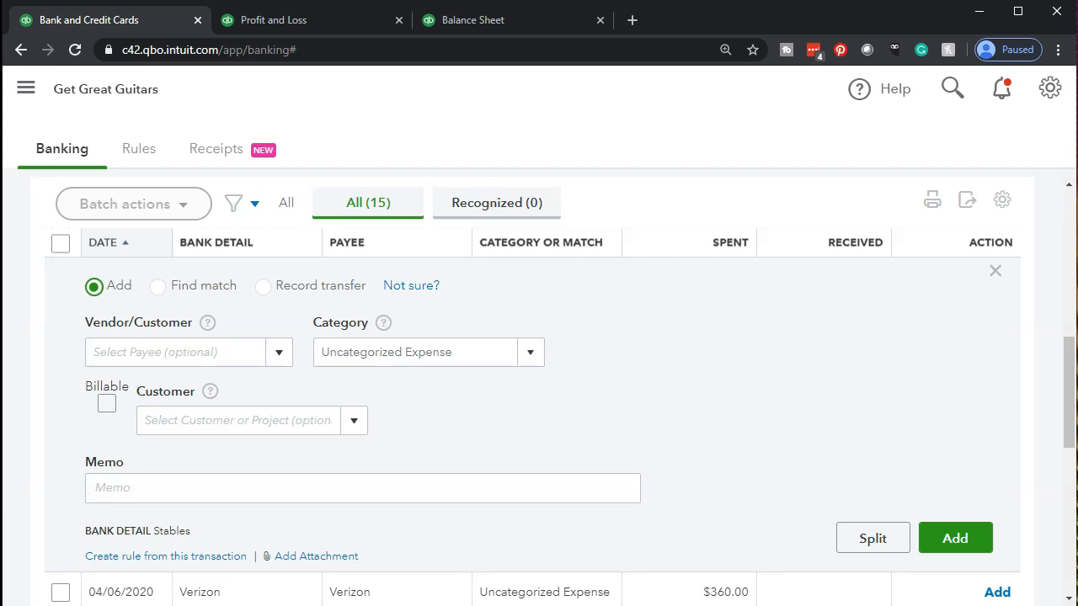
scroll(147, 478, up, 1)
Copy the bank detail name Stables into the payee field and try to add it as a new payee.
click(144, 433)
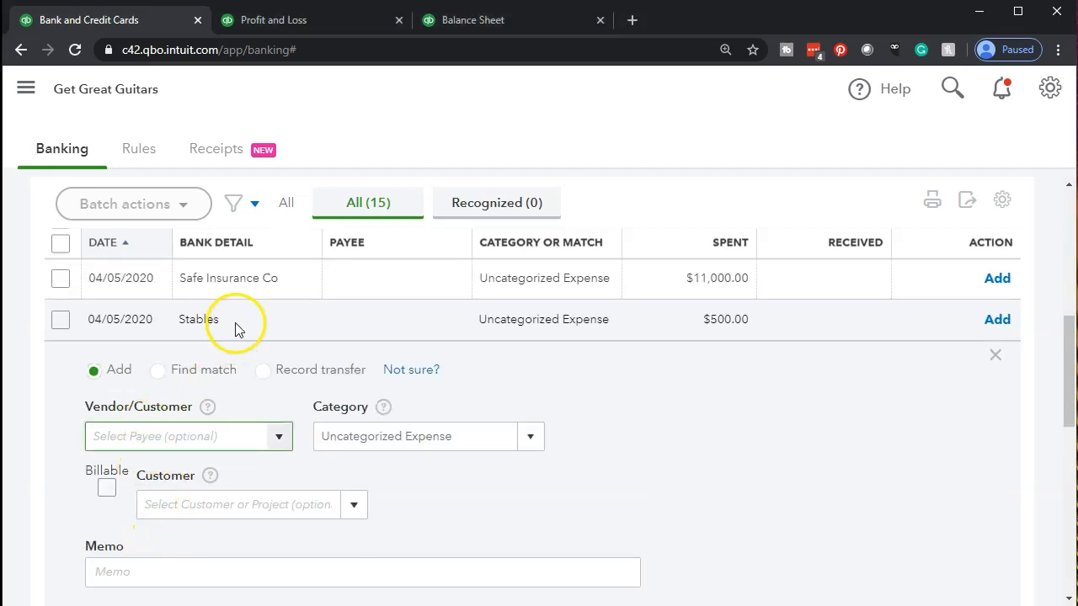
drag(234, 329, 181, 325)
key(ctrl+c)
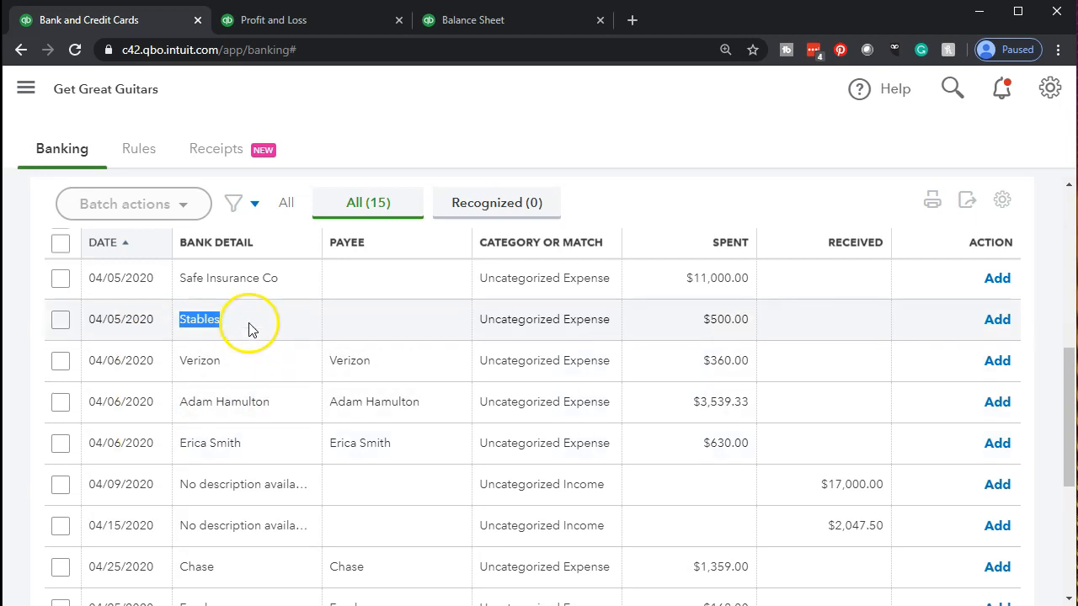
click(250, 329)
click(173, 437)
key(ctrl+v)
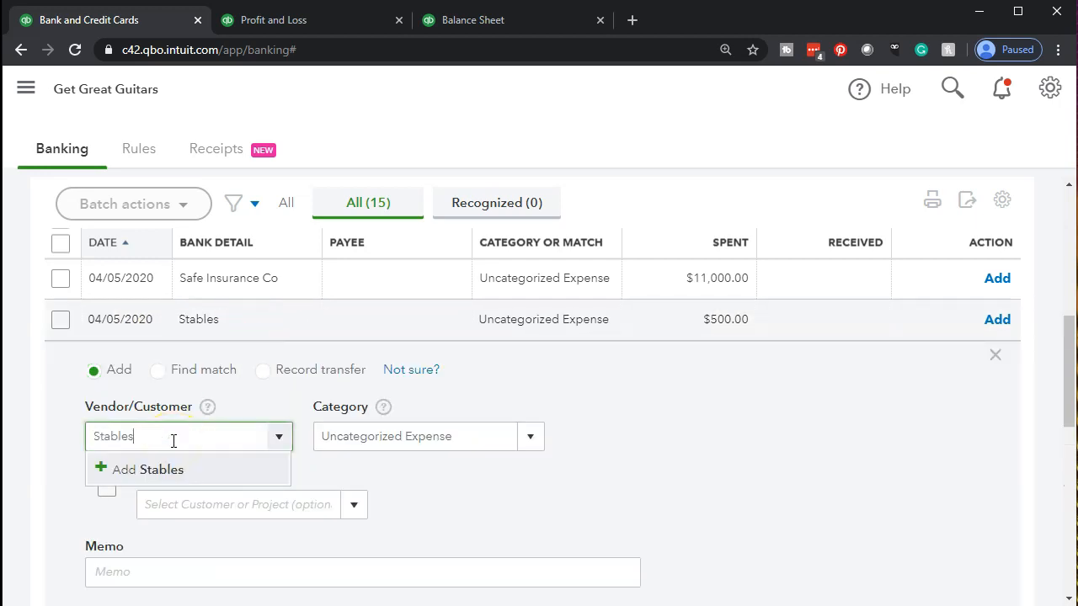
click(181, 465)
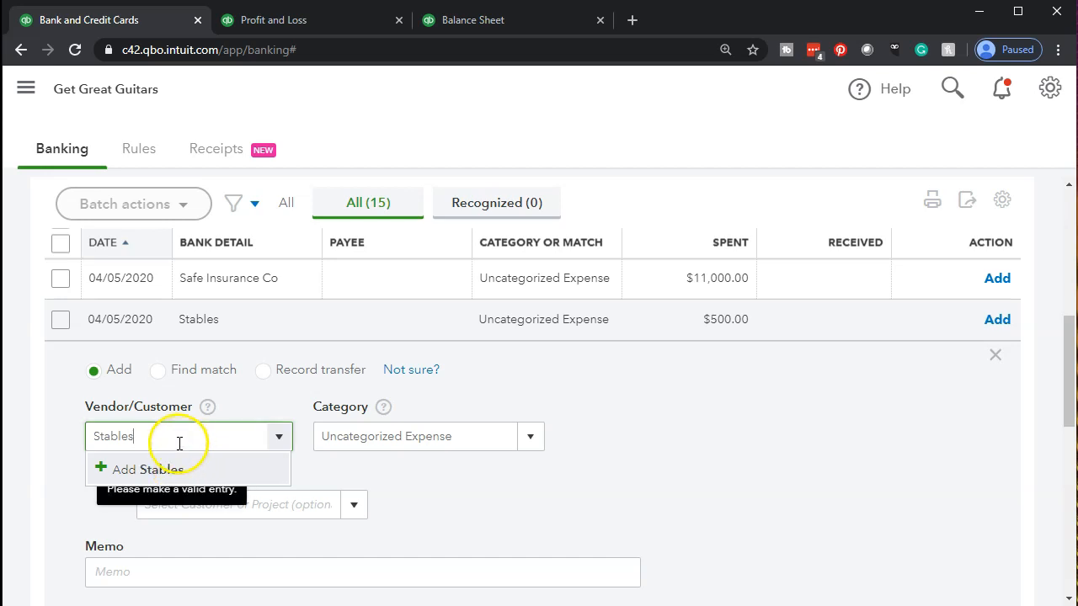
Set the Stables transaction's payee to the vendor Staples and its category to Office Supplies & Software.
key(ctrl+a)
key(BackSpace)
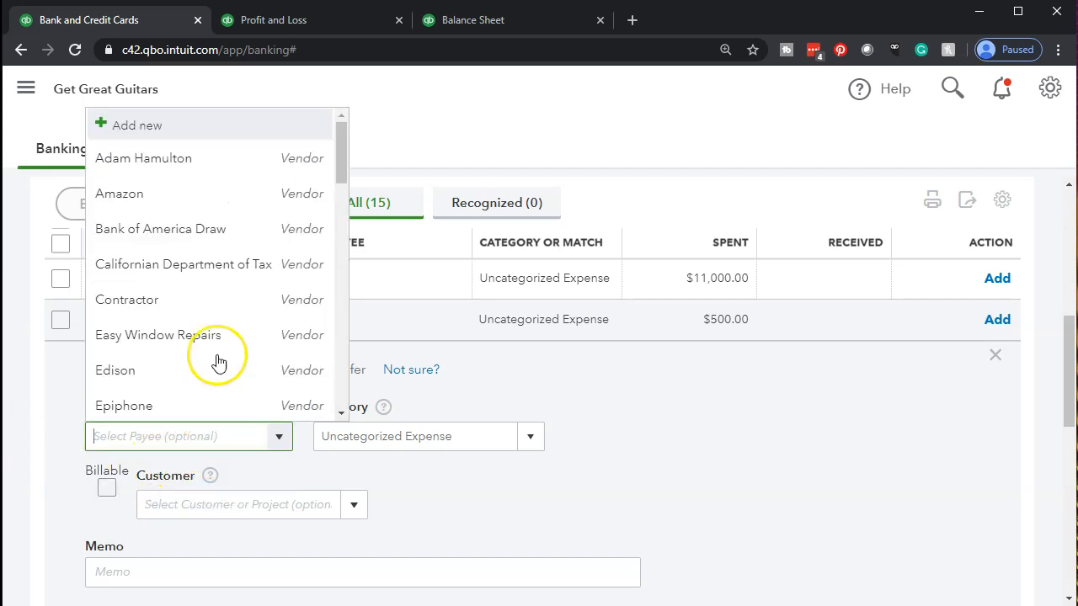
text(Staples)
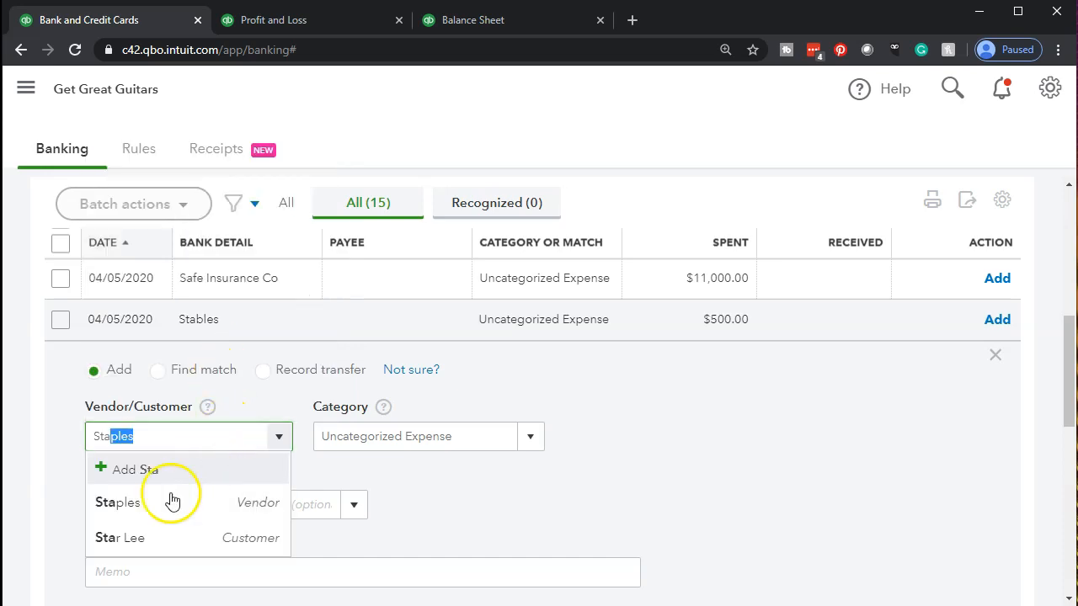
click(126, 505)
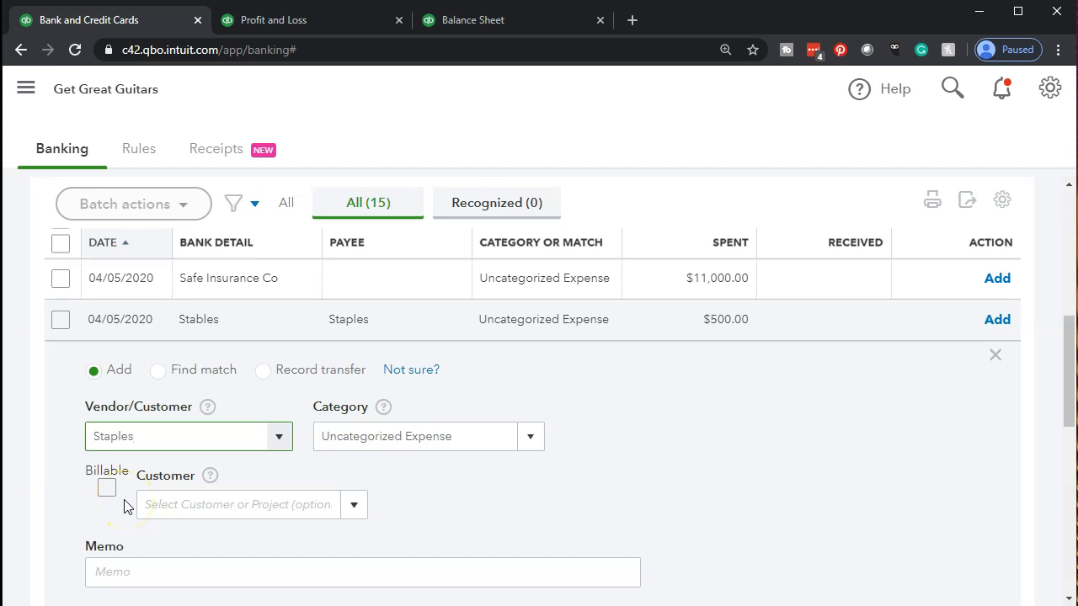
click(531, 439)
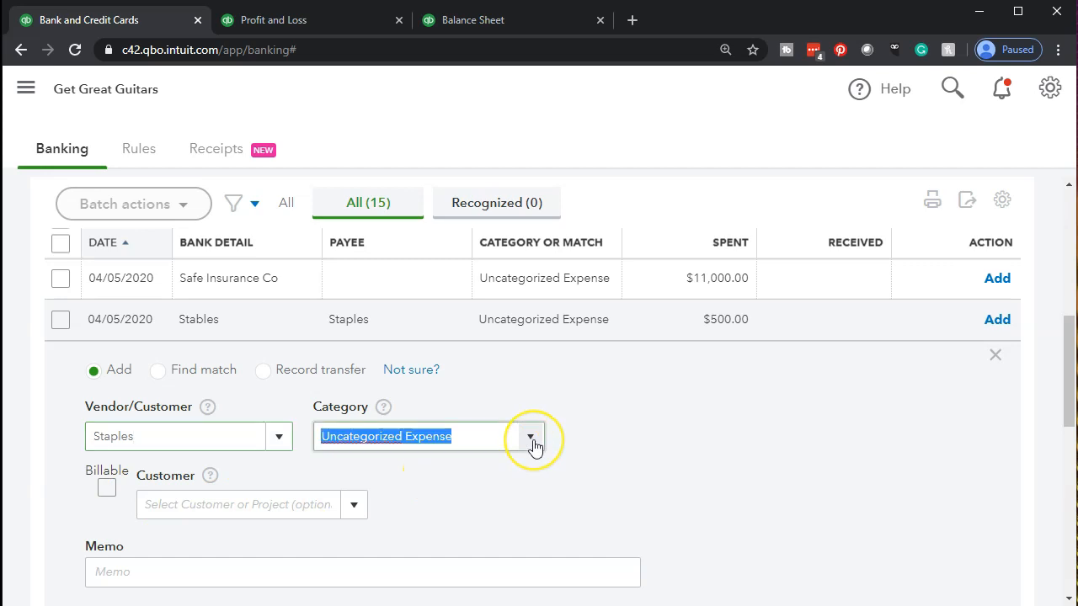
text(Office Supplies & Software)
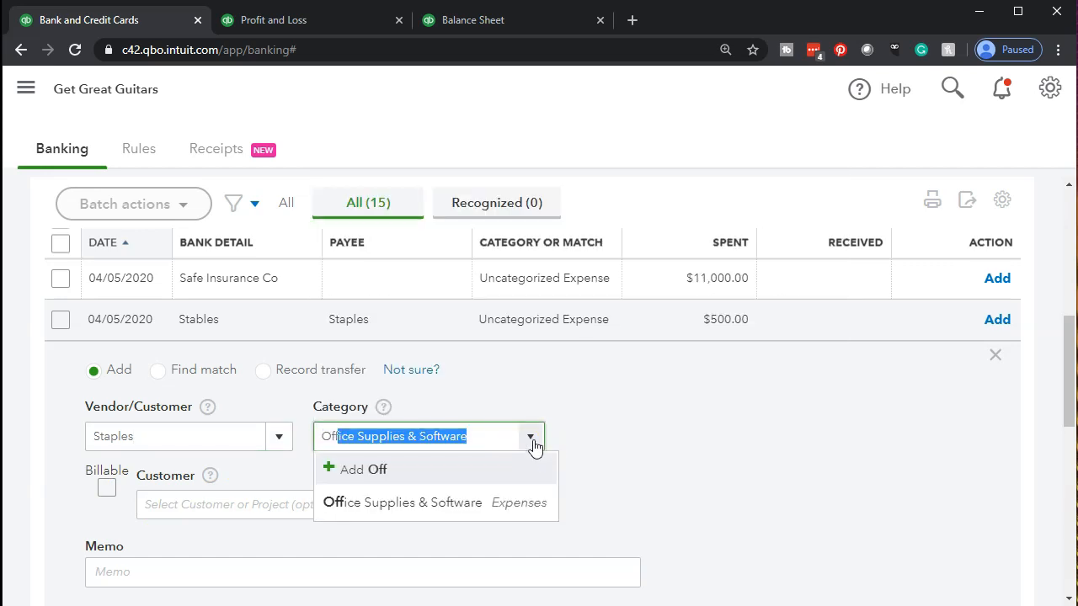
click(451, 437)
key(Return)
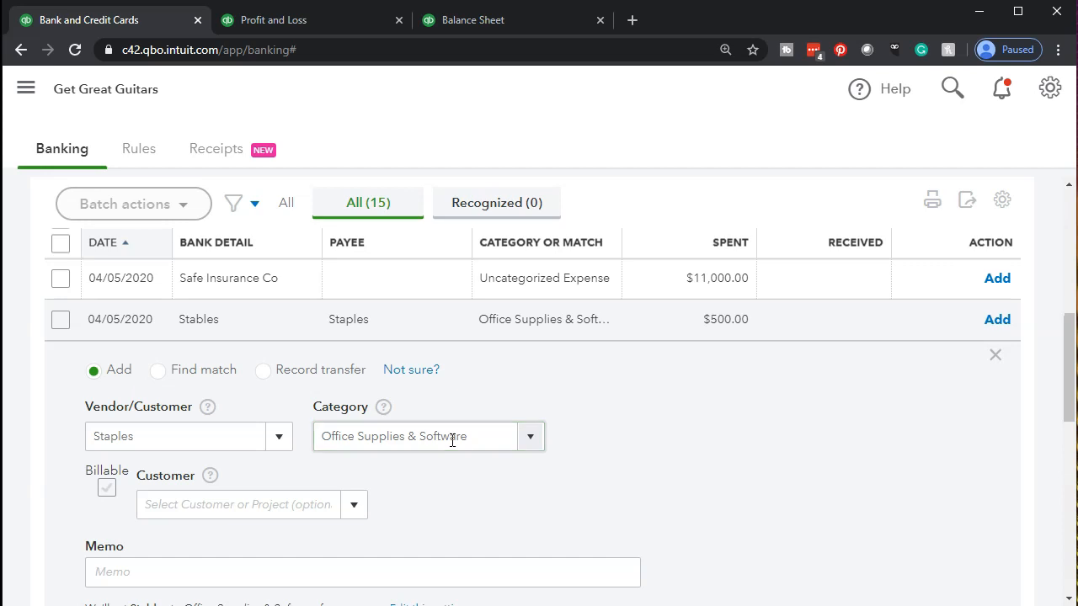
click(620, 444)
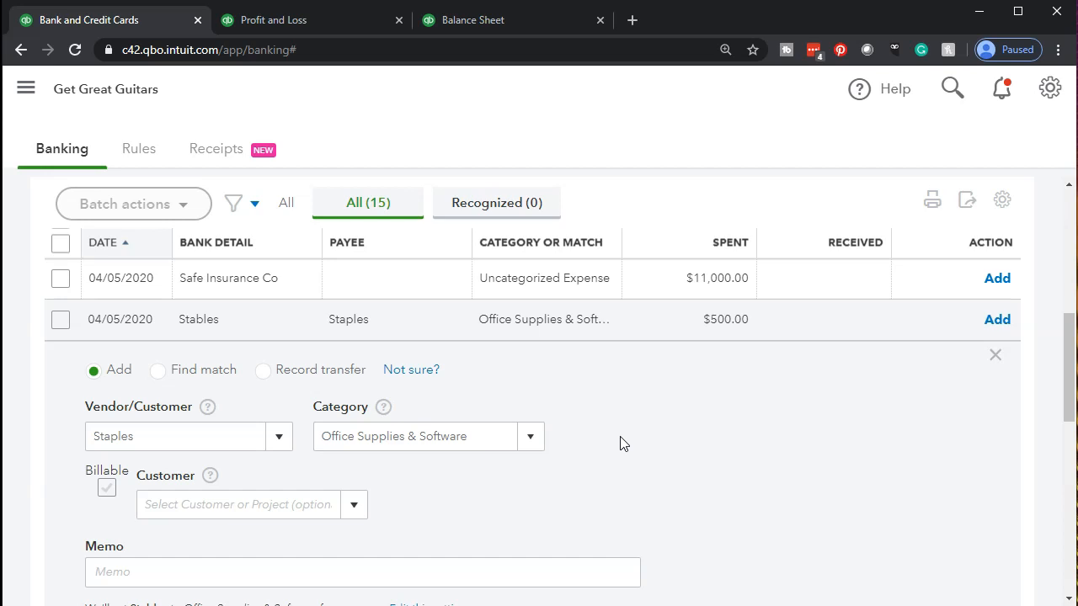
Examine the lower part of the Stables transaction, including its automatic categorization setting and rule option.
scroll(623, 443, down, 1)
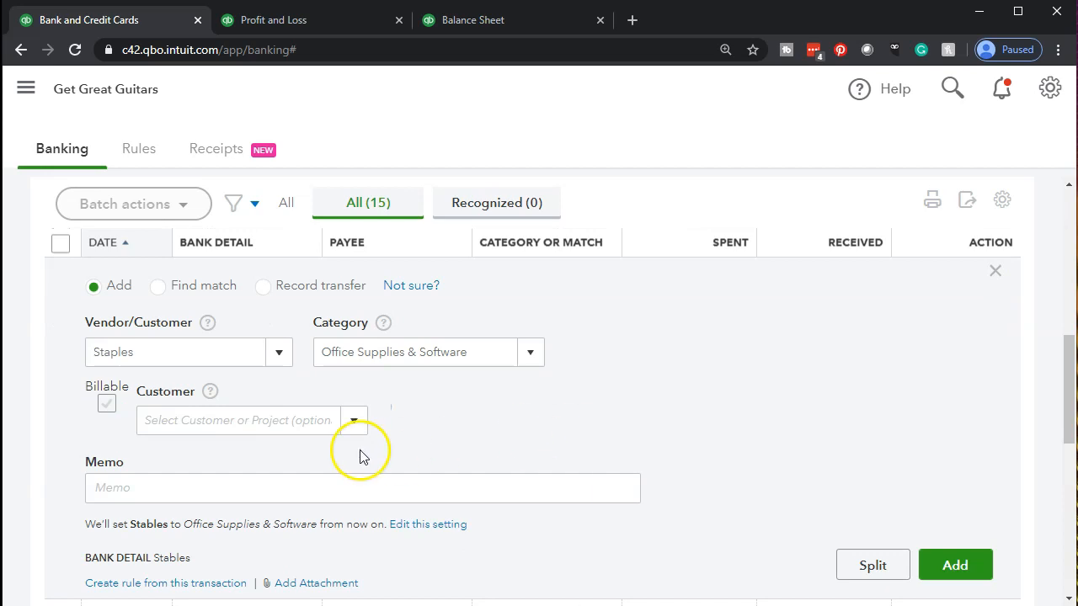
scroll(264, 477, down, 1)
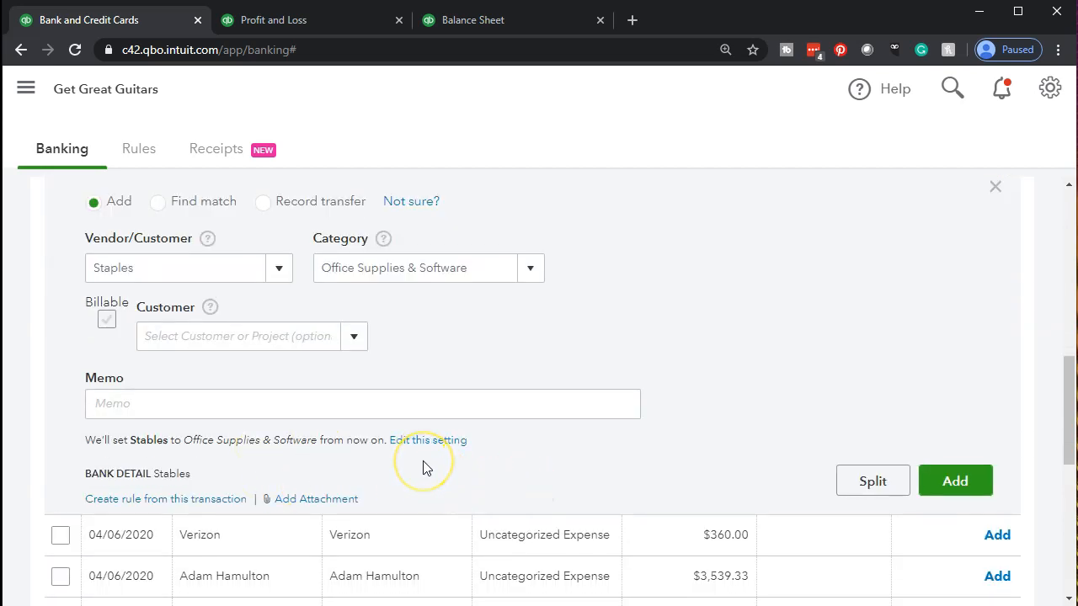
scroll(424, 468, up, 2)
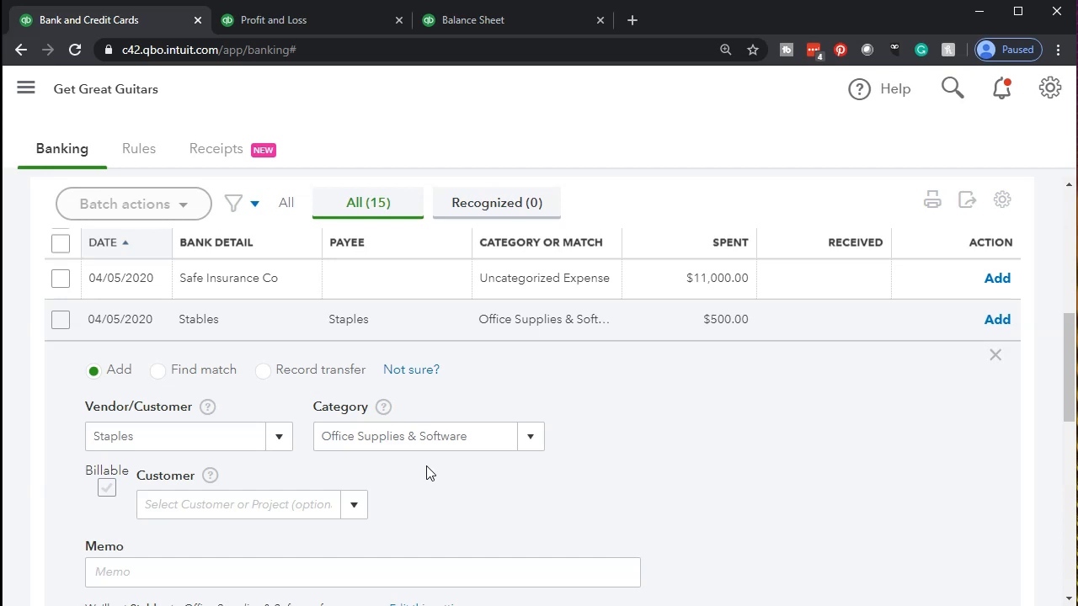
scroll(426, 473, down, 1)
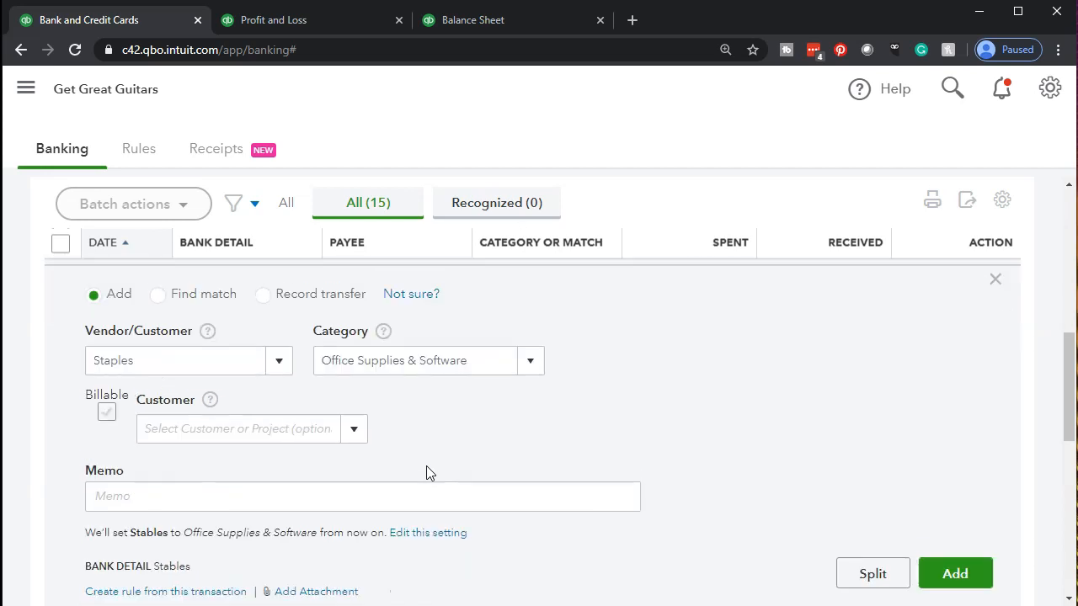
Add the categorized Stables transaction to the books and expand the 04/06/2020 Verizon transaction of $360.00.
click(975, 572)
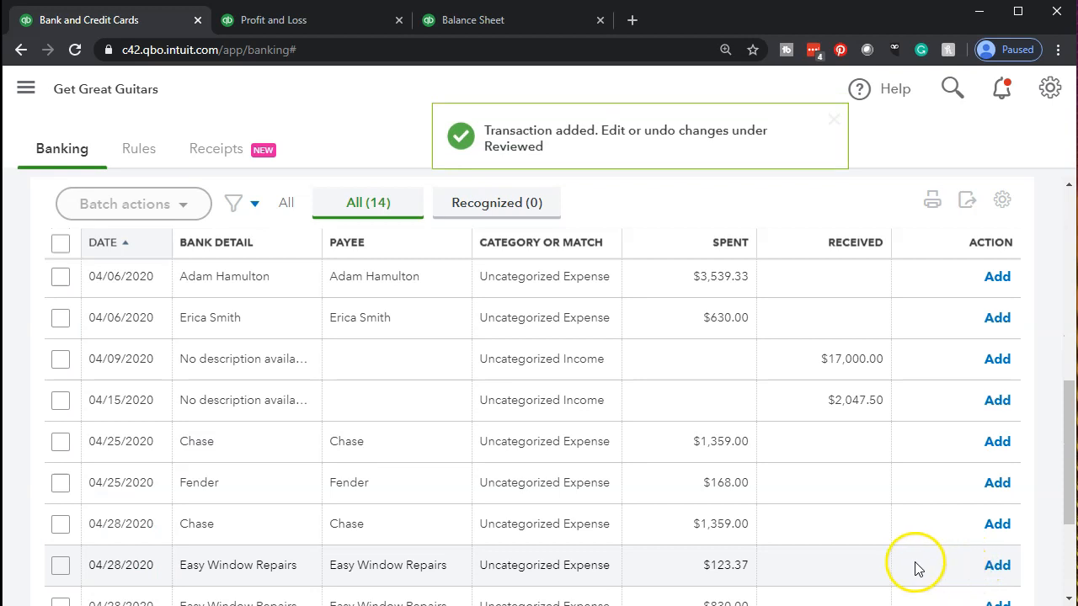
scroll(390, 469, up, 3)
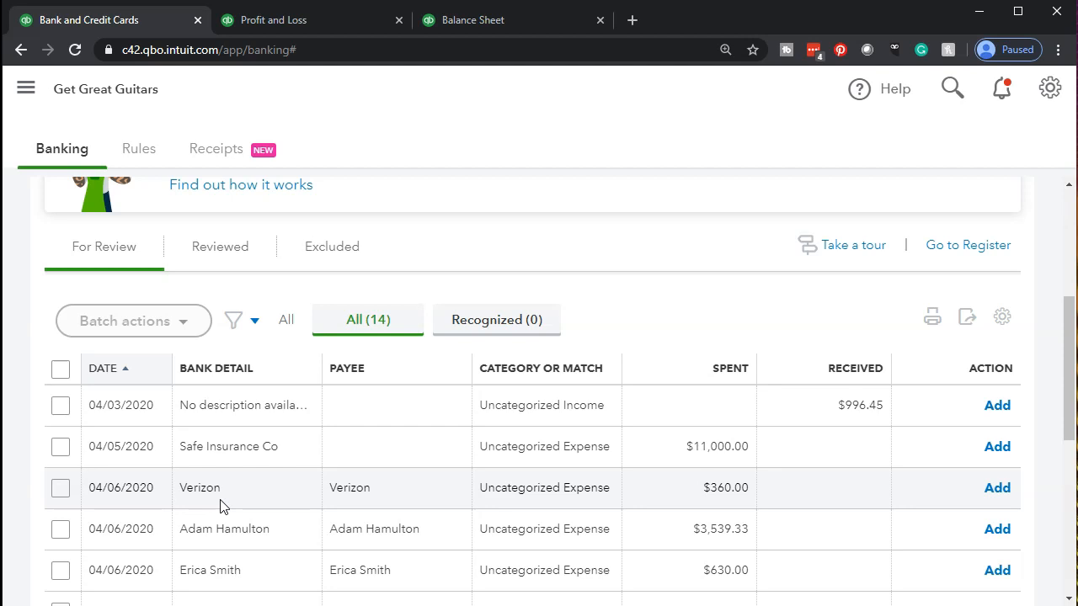
click(220, 505)
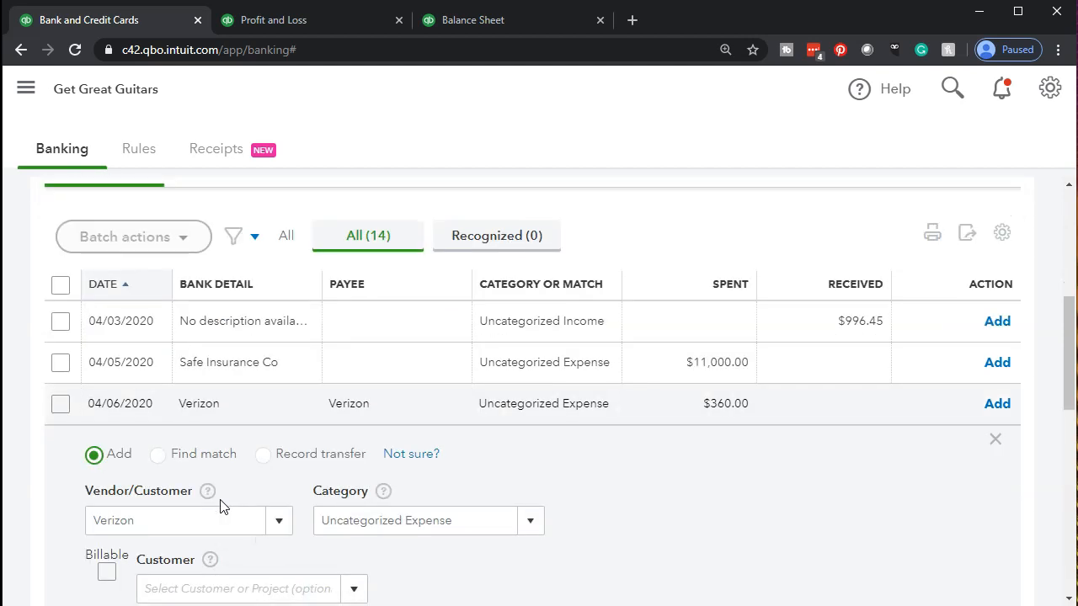
scroll(192, 534, down, 1)
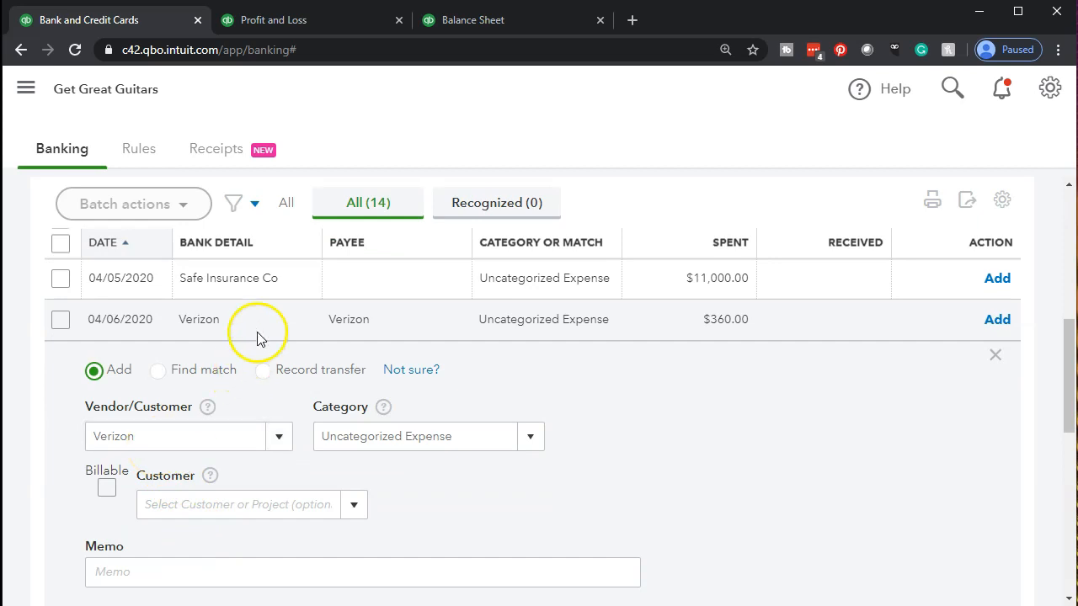
click(215, 347)
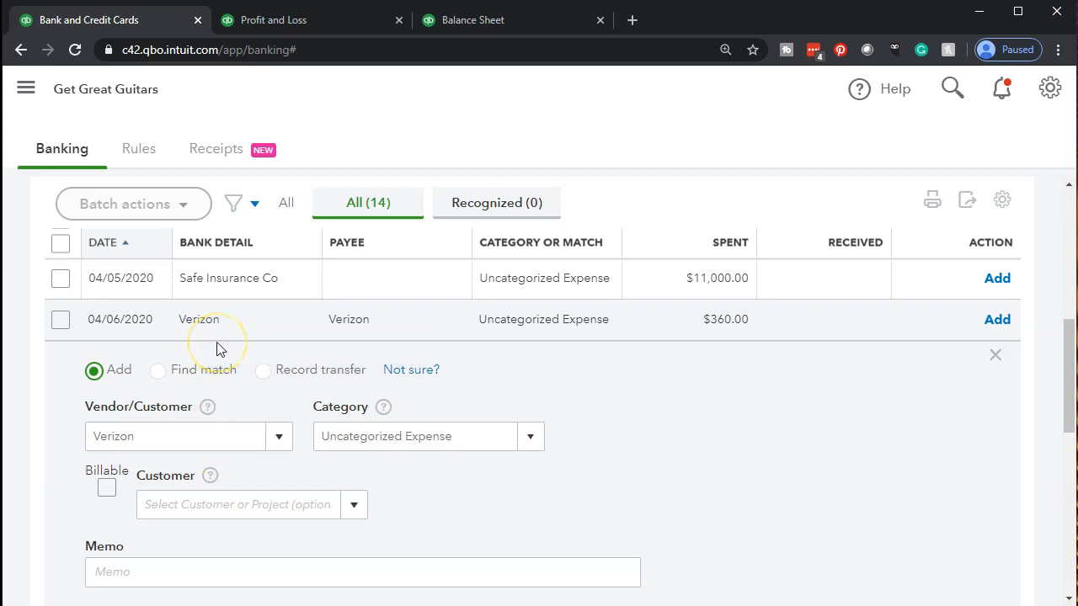
click(150, 436)
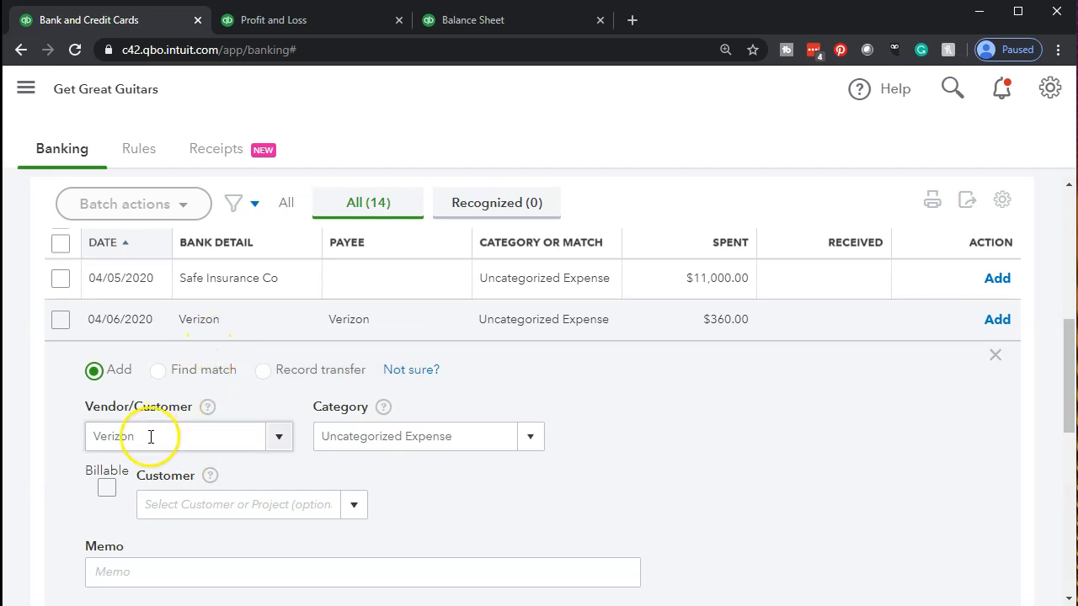
Set the Verizon transaction's category to Telephone Expense.
click(531, 440)
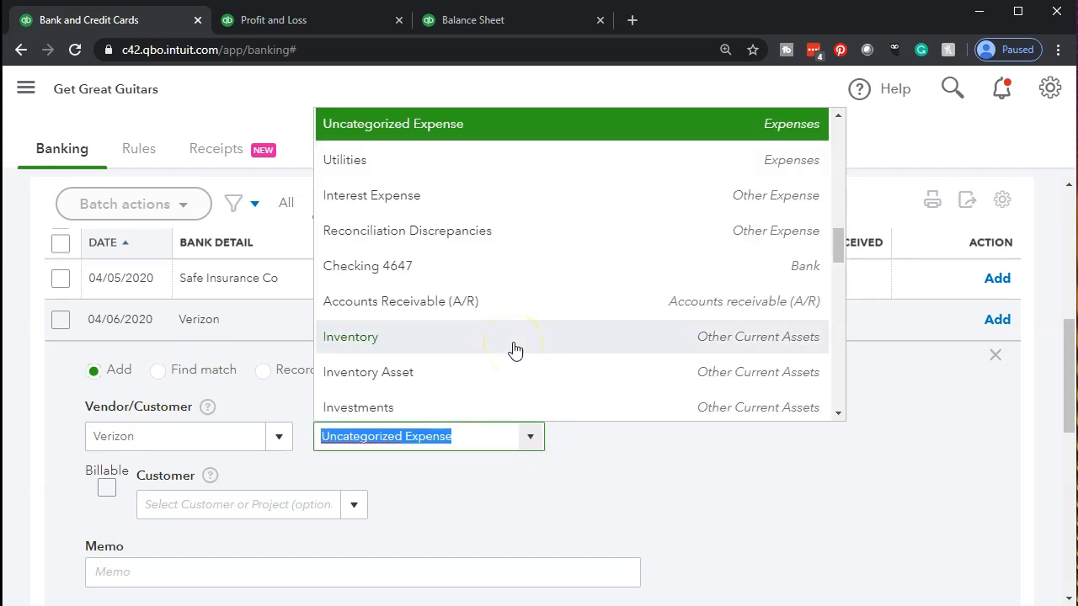
scroll(515, 350, up, 1)
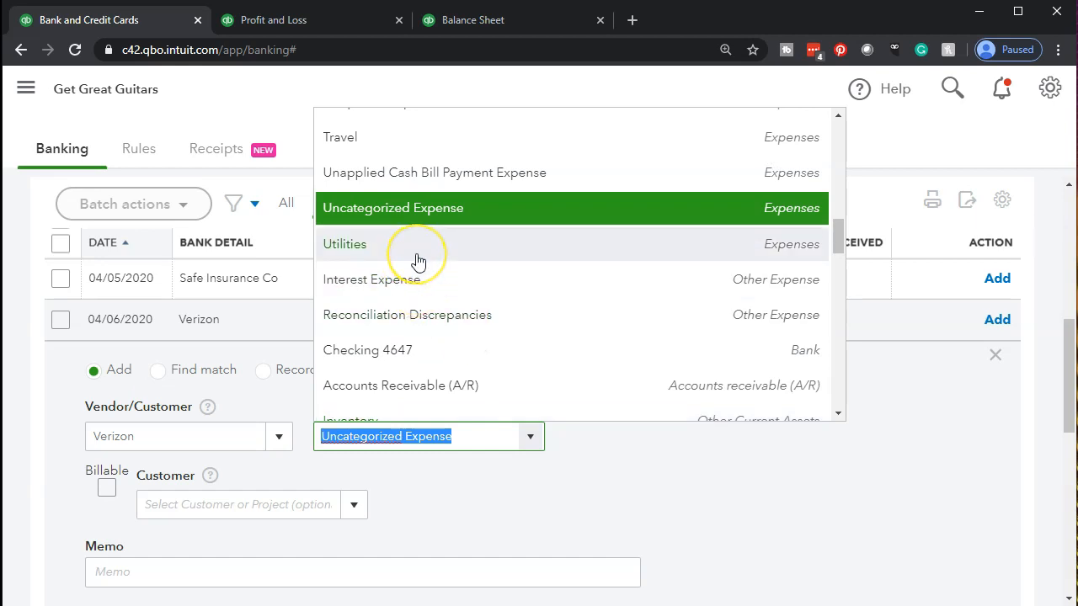
scroll(417, 263, up, 8)
scroll(418, 263, up, 1)
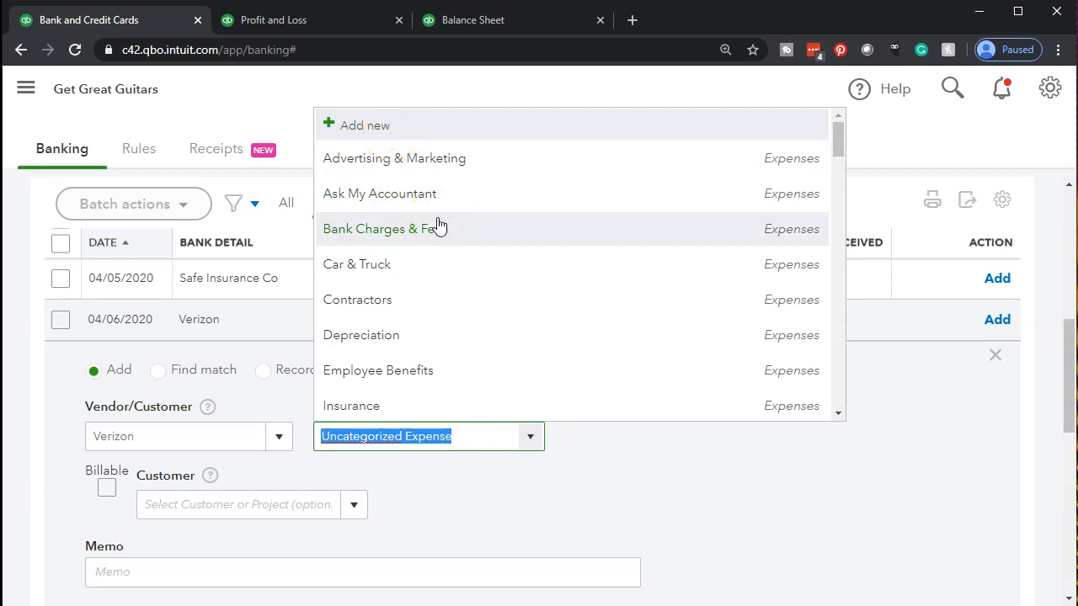
scroll(439, 224, down, 2)
scroll(438, 224, down, 5)
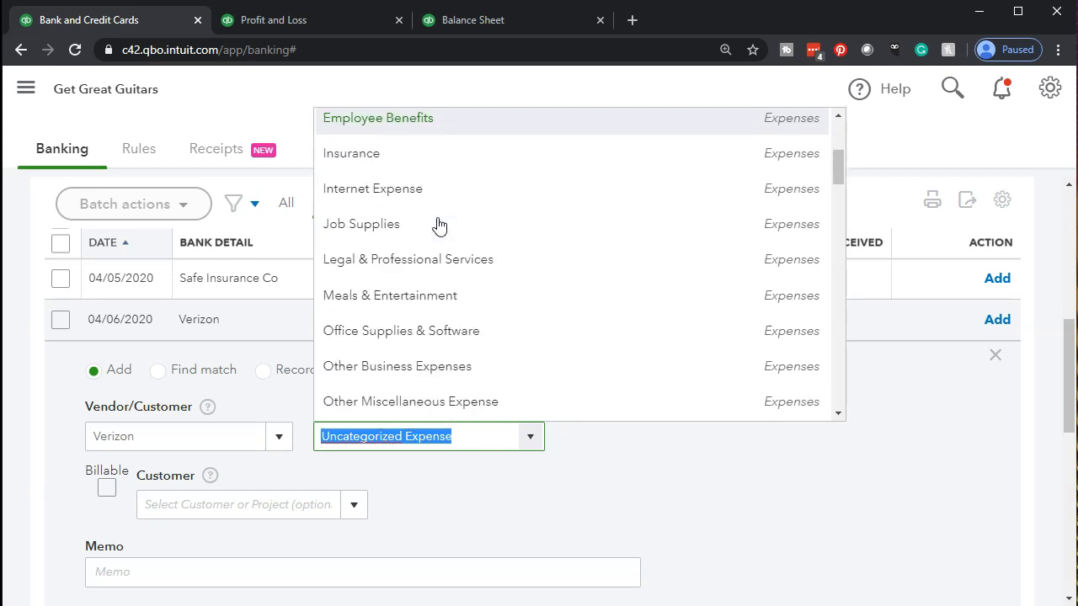
scroll(439, 224, down, 2)
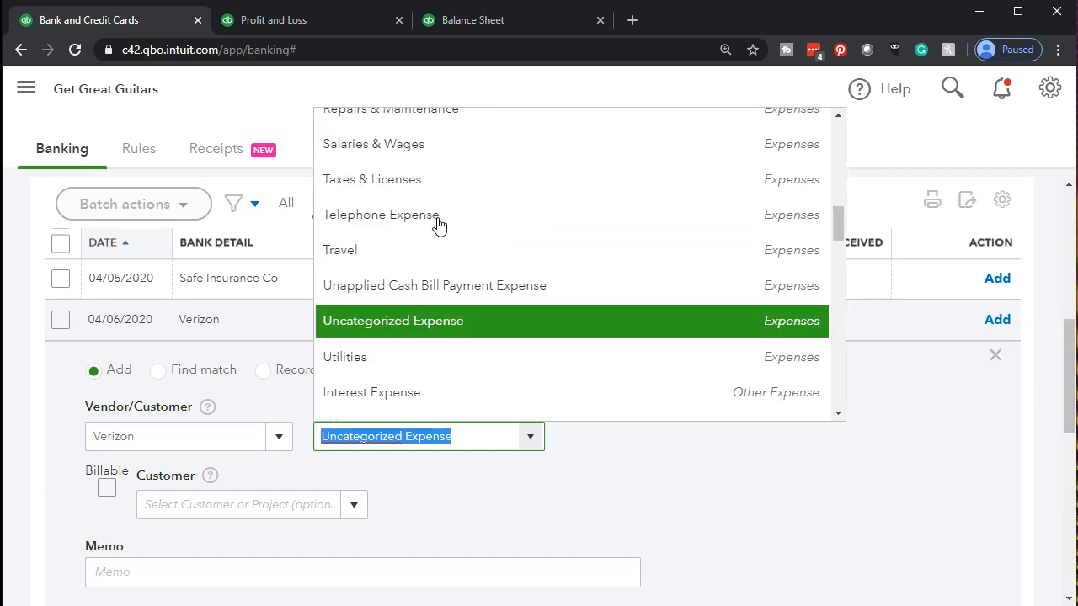
click(439, 224)
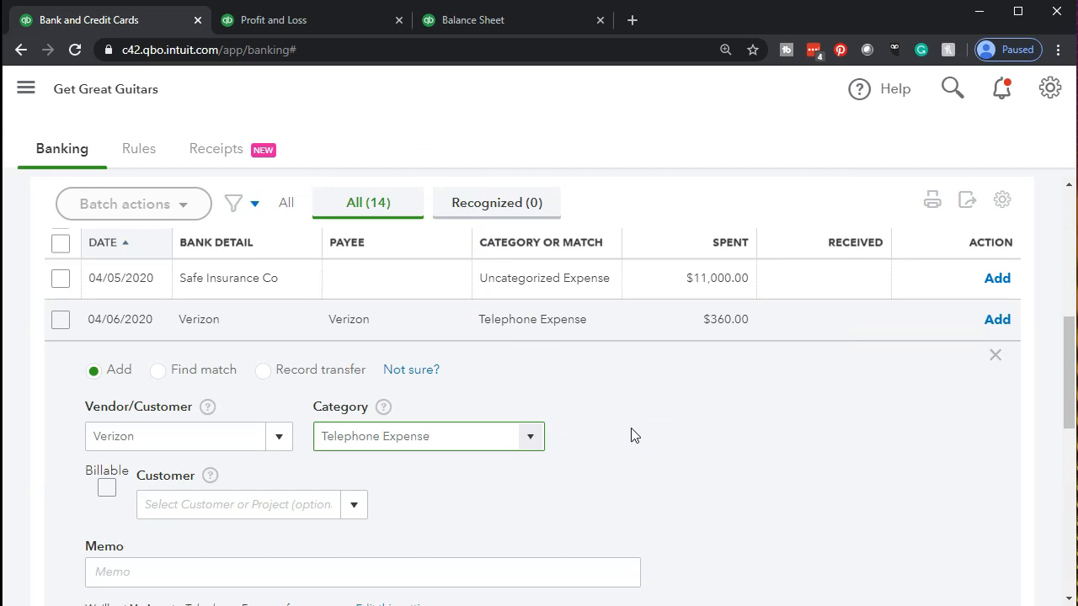
Check the lower part of the Verizon entry, including its automatic categorization setting, and add the transaction to the books.
scroll(634, 435, down, 1)
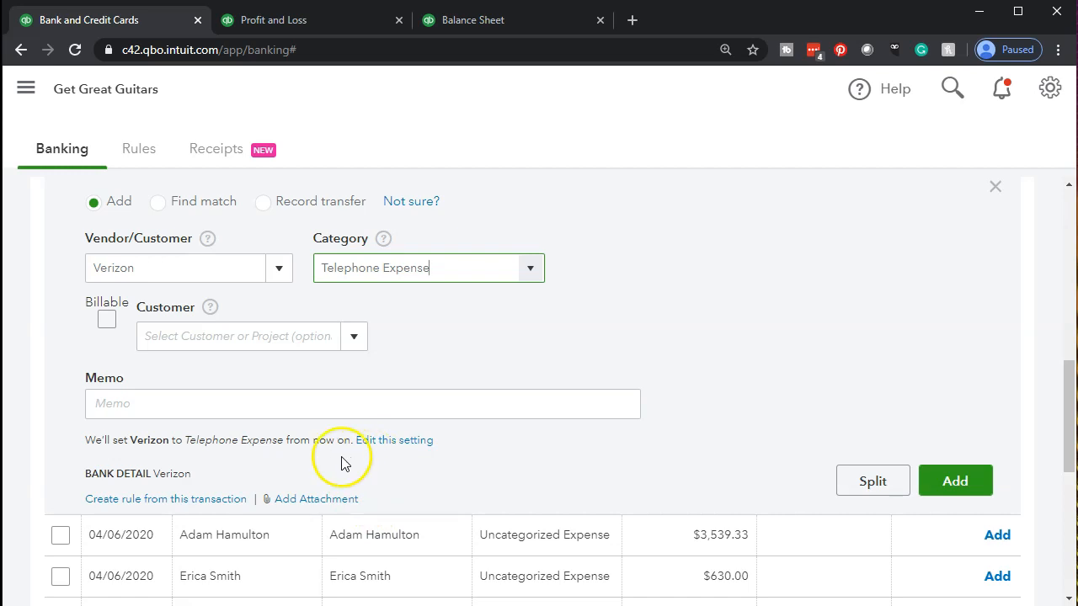
click(104, 317)
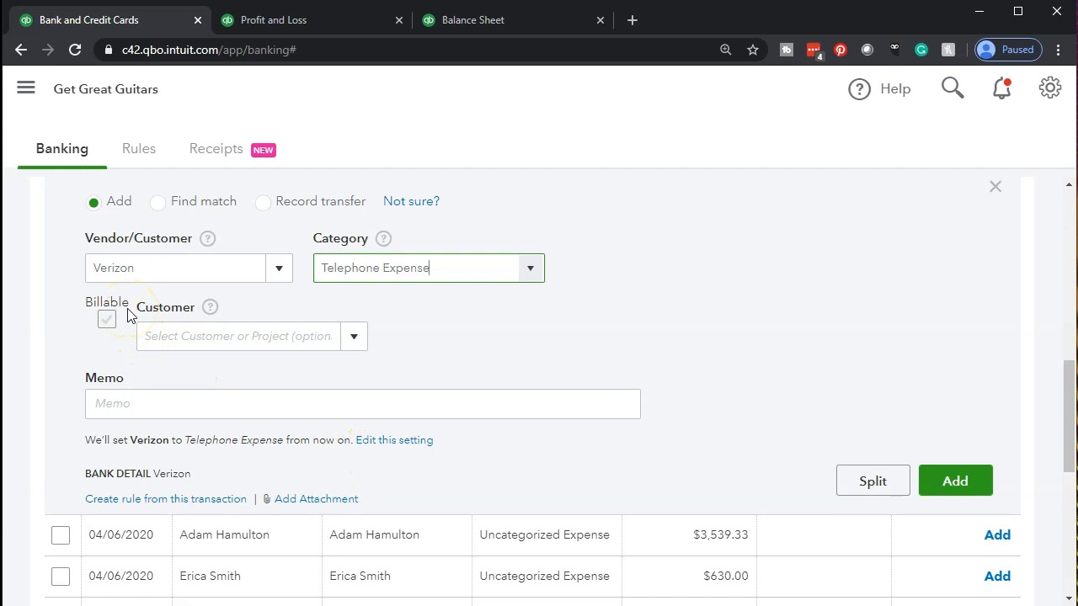
click(942, 481)
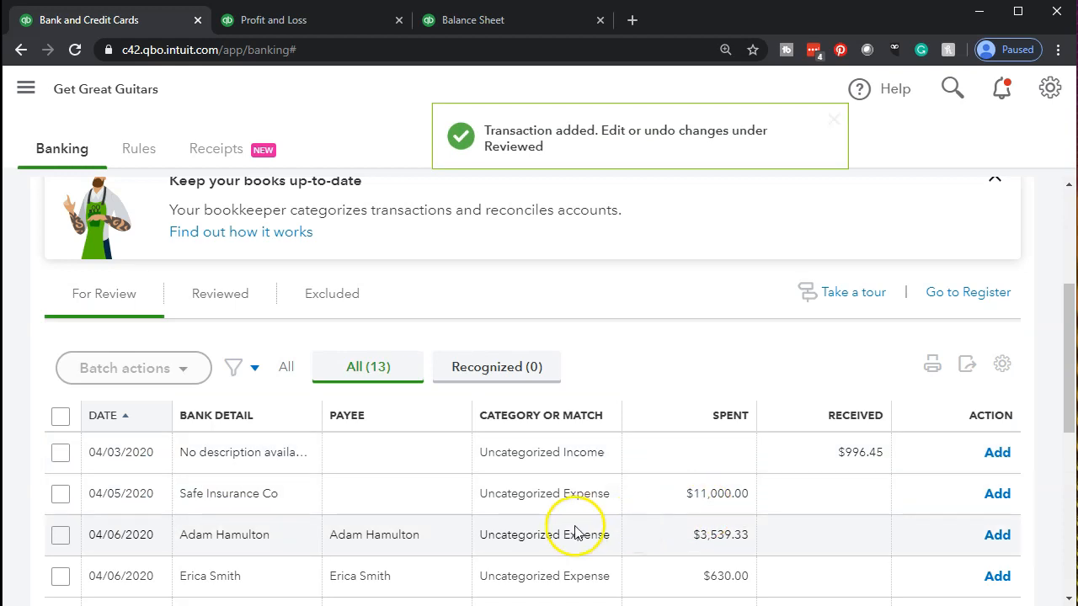
Examine the remaining transactions for review and the table's display settings, including Show bank details.
scroll(515, 533, down, 1)
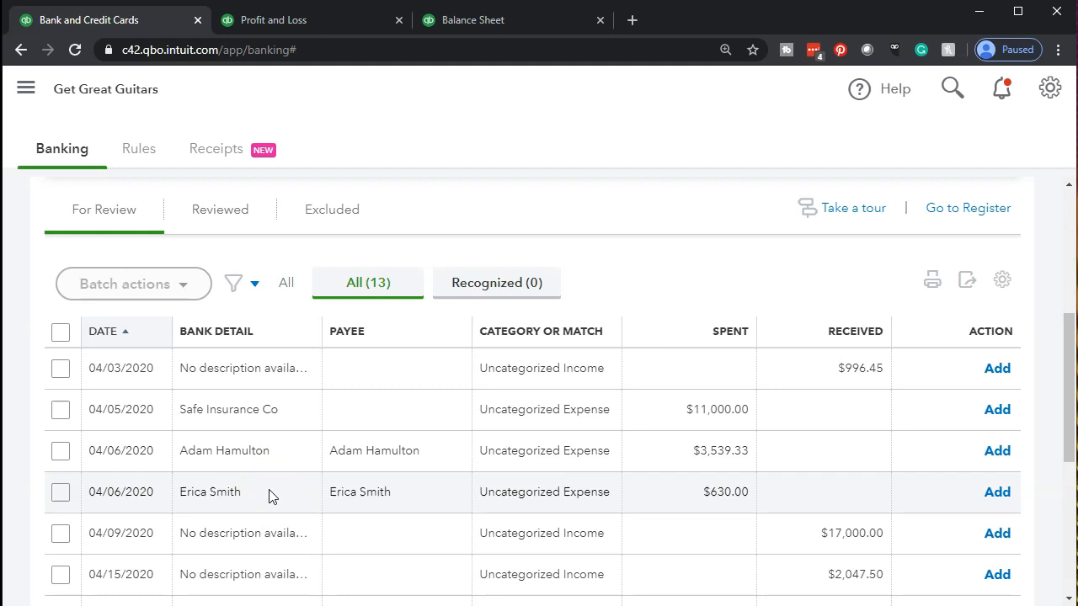
scroll(269, 497, down, 1)
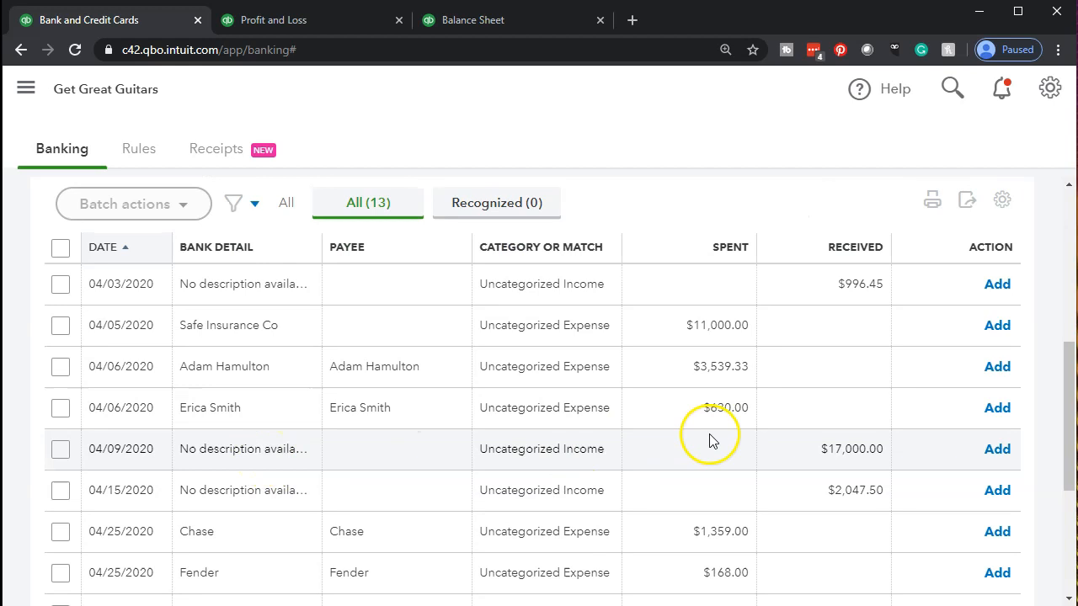
scroll(709, 439, down, 1)
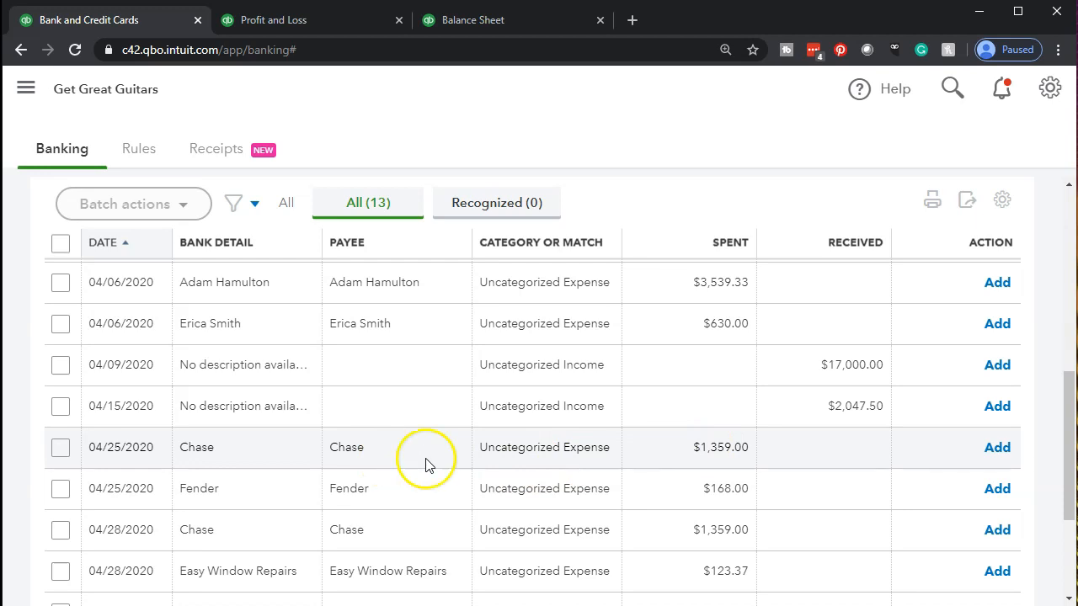
click(1003, 202)
click(871, 420)
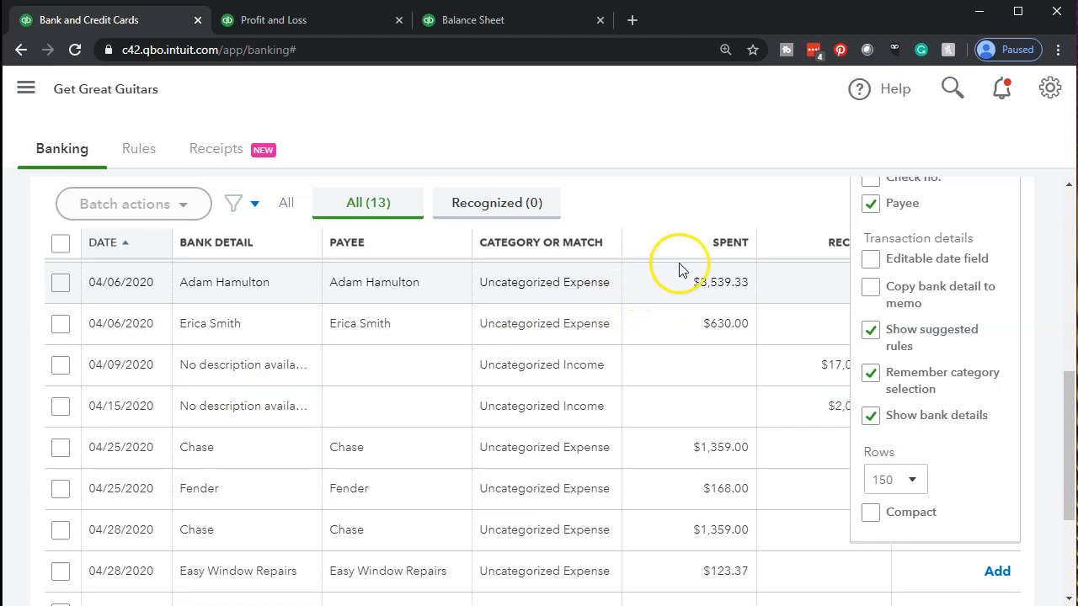
click(778, 201)
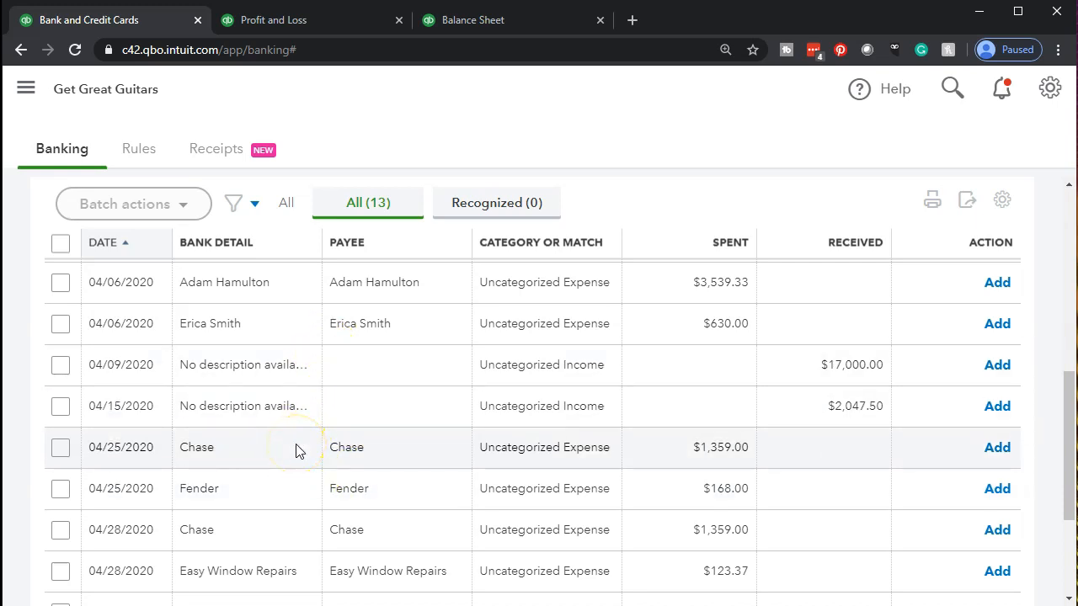
Expand the 04/28/2020 Easy Window Repairs transaction of $123.37 and open its category choices.
scroll(291, 442, down, 1)
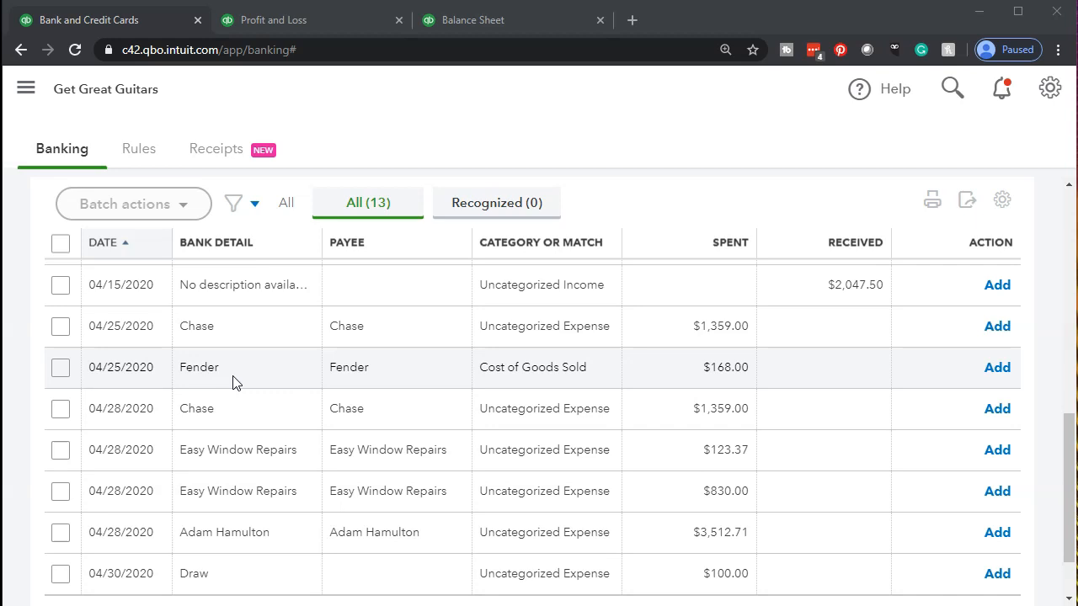
scroll(234, 383, down, 2)
click(237, 339)
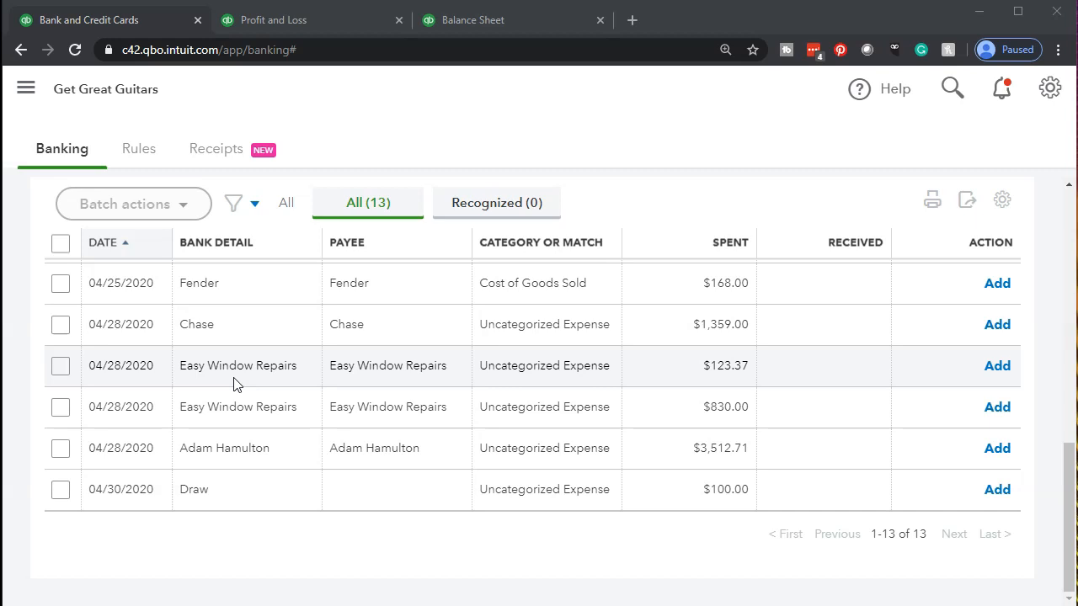
click(234, 384)
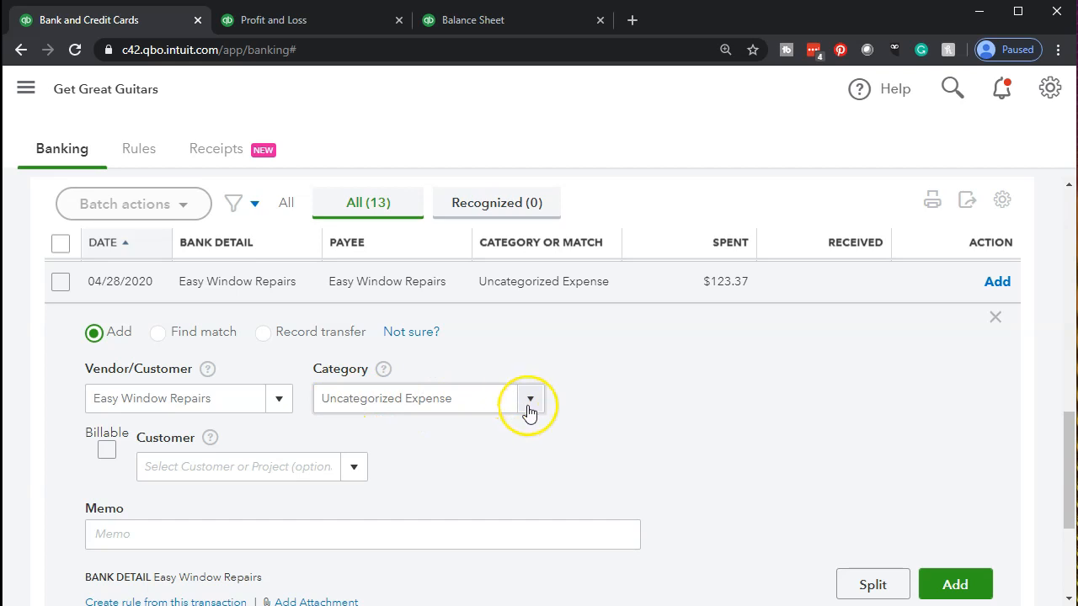
click(530, 400)
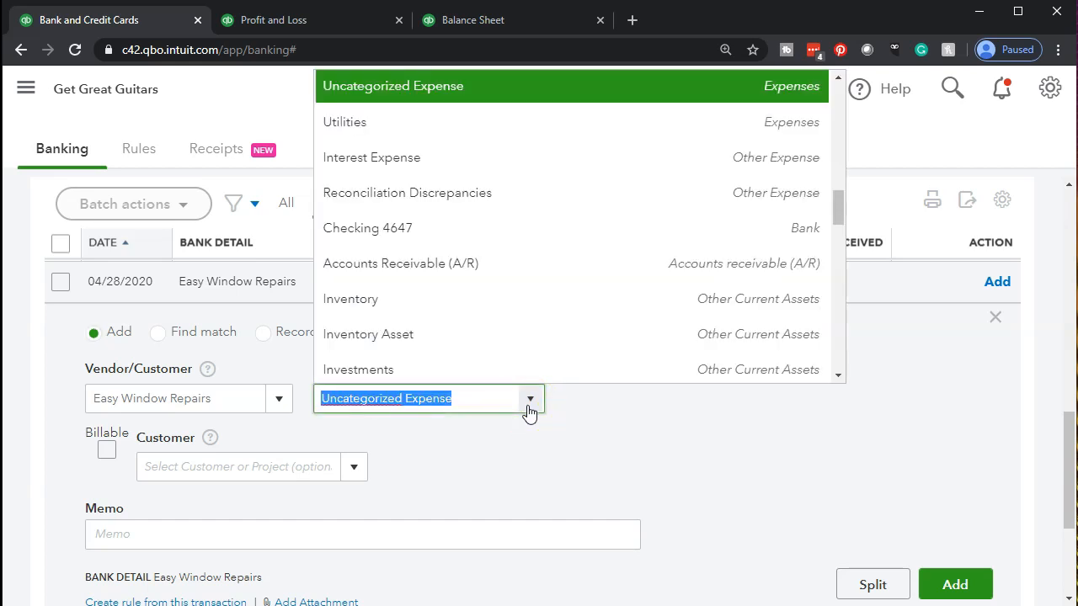
text(m)
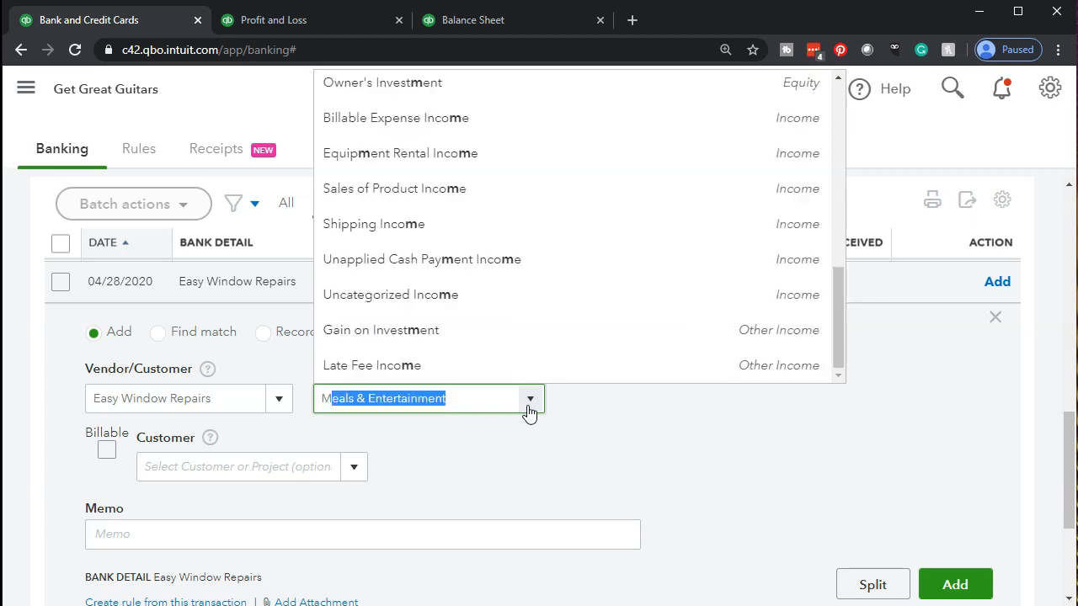
text(e)
key(BackSpace)
key(BackSpace)
key(BackSpace)
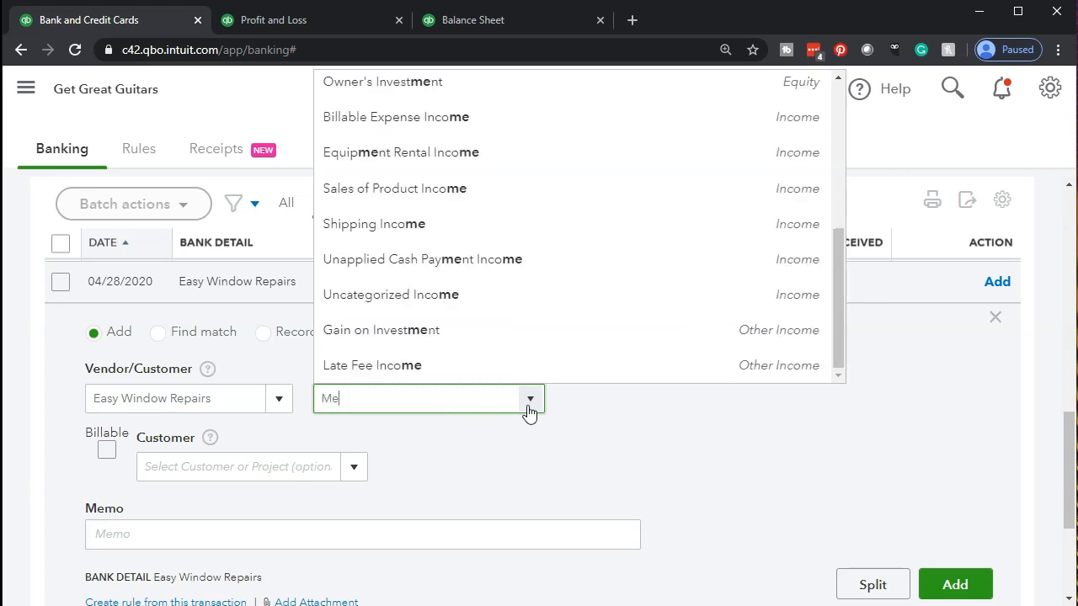
Set the $123.37 Easy Window Repairs transaction's category to Repairs & Maintenance and add it to the books.
text(r)
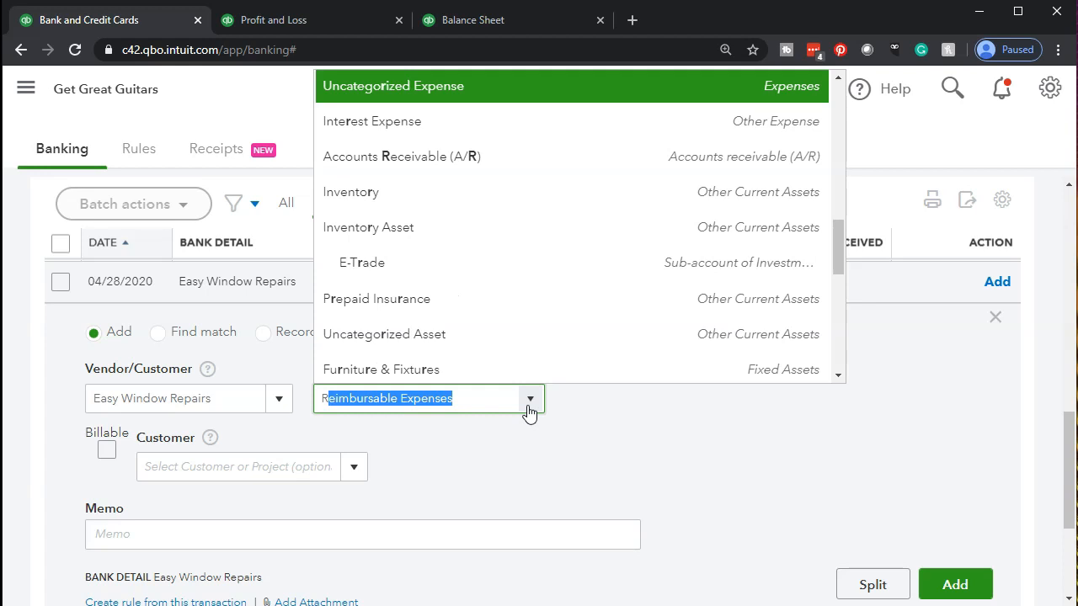
text(epairs & Maintenance)
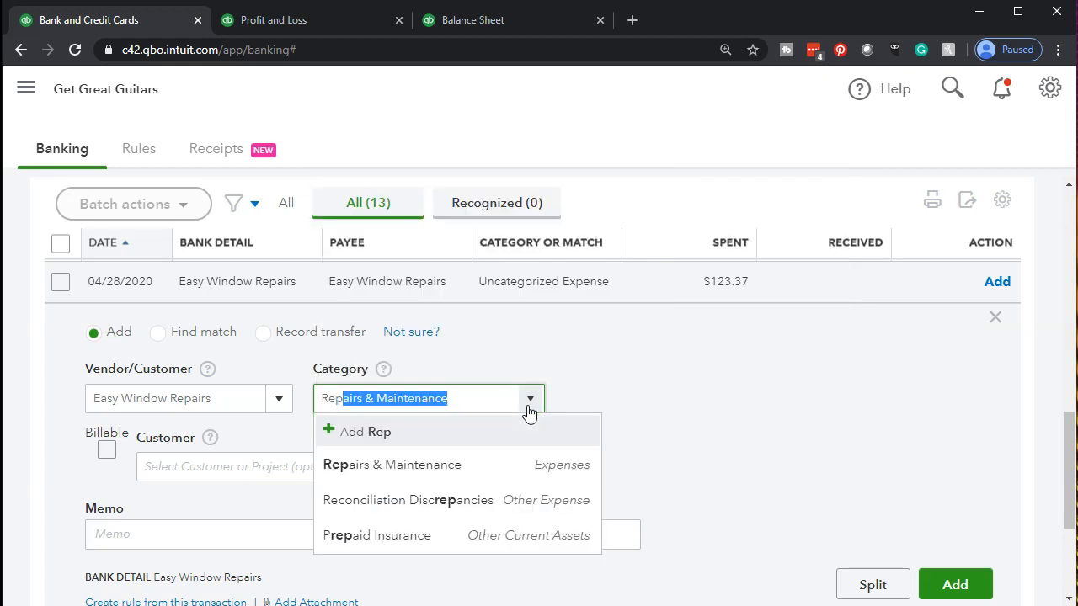
key(Tab)
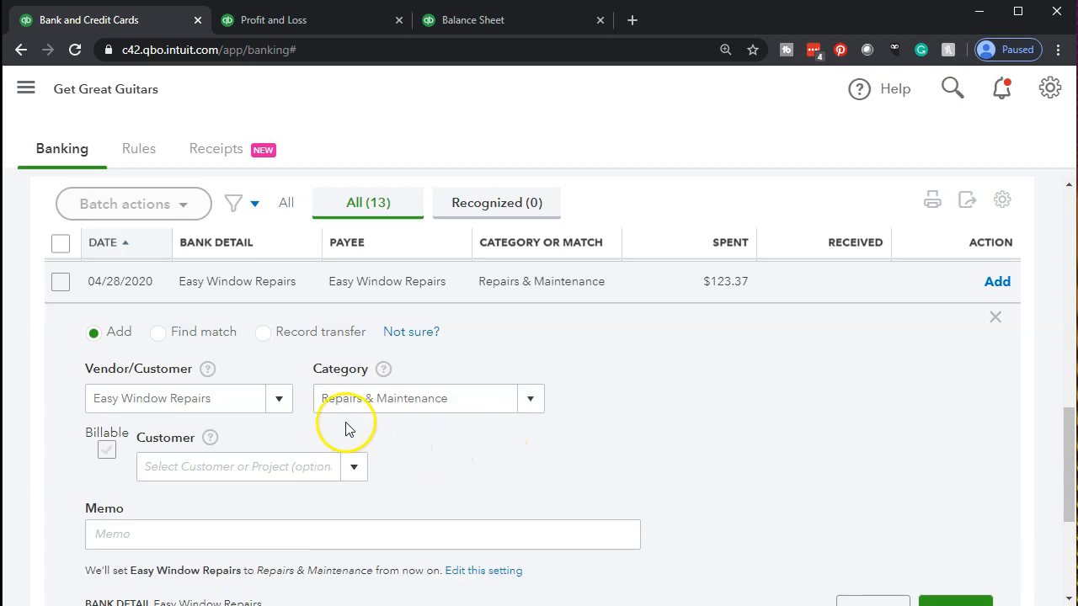
scroll(354, 428, down, 1)
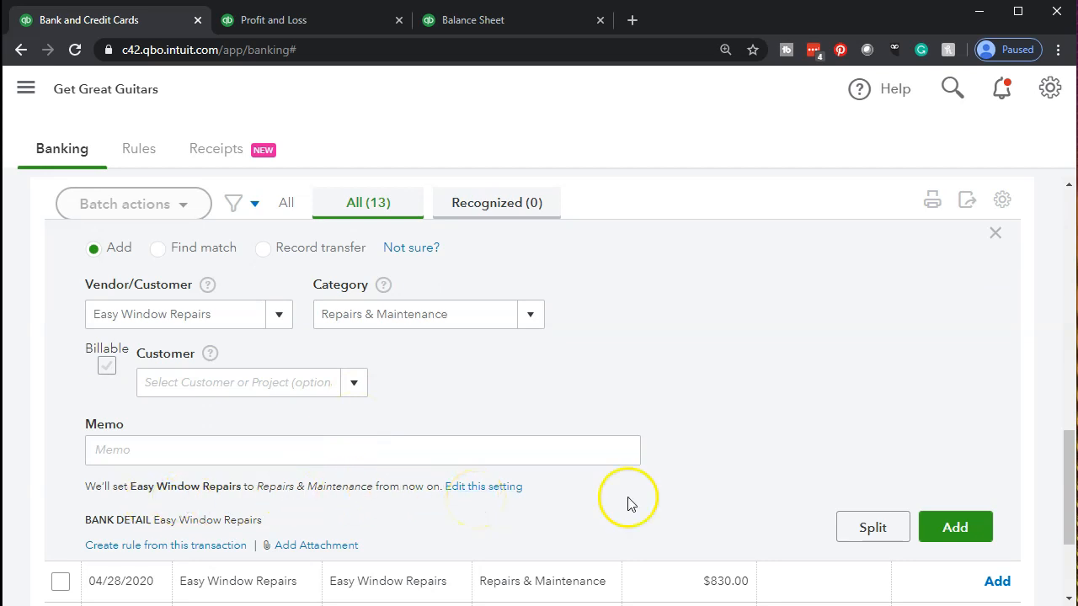
click(946, 528)
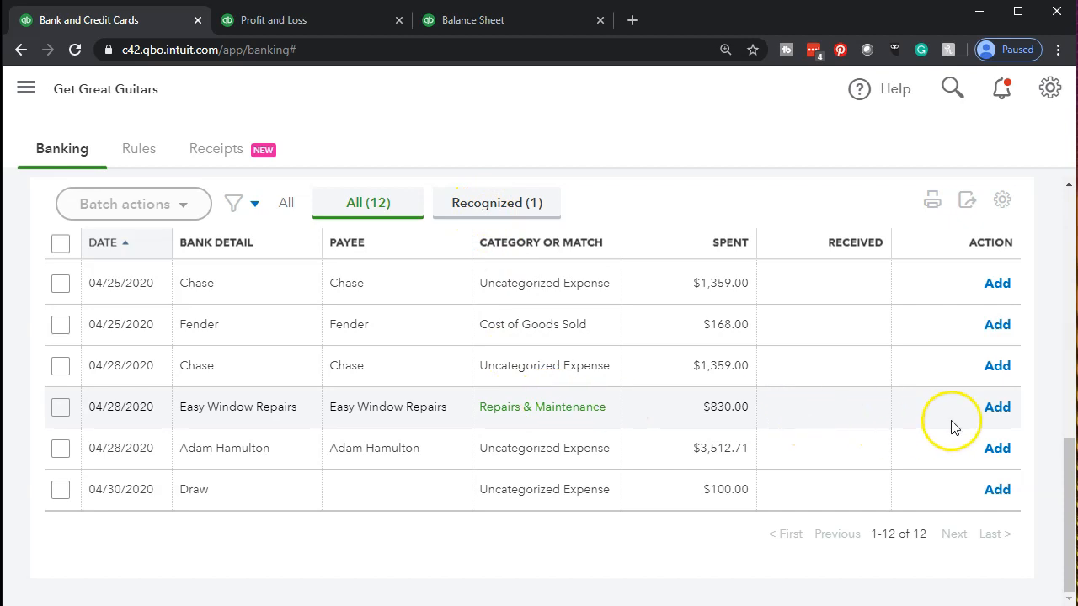
Show only recognized transactions, select the $830.00 Easy Window Repairs entry and accept it as a batch.
click(496, 203)
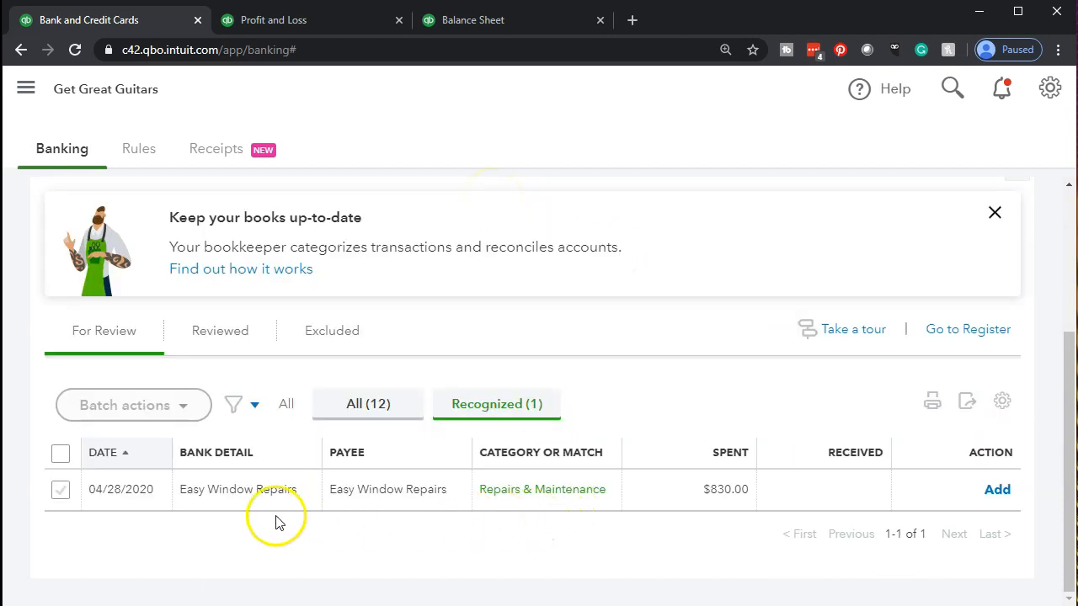
click(60, 454)
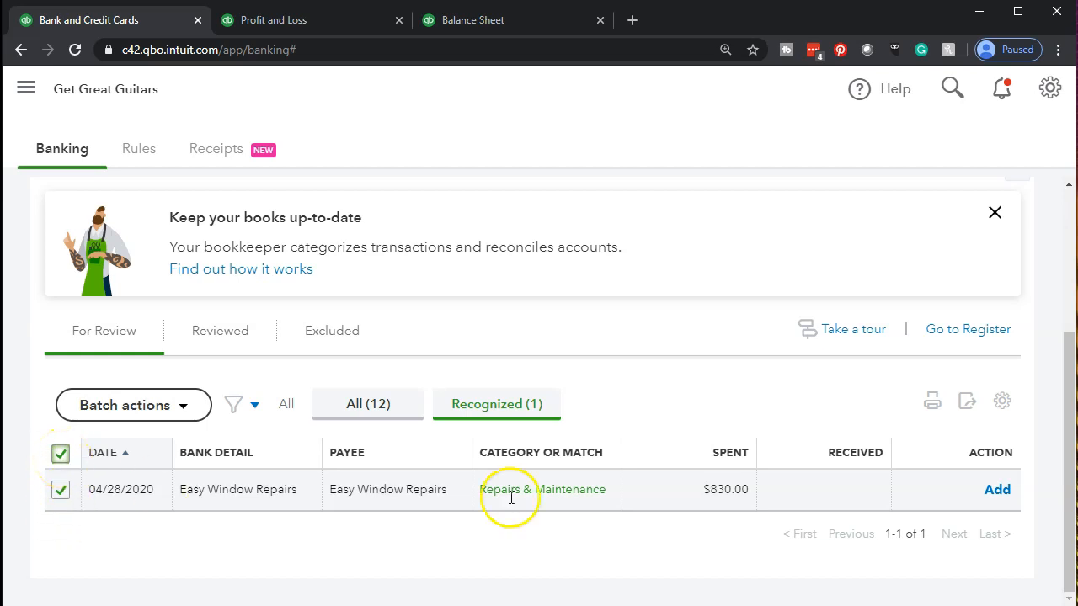
click(178, 410)
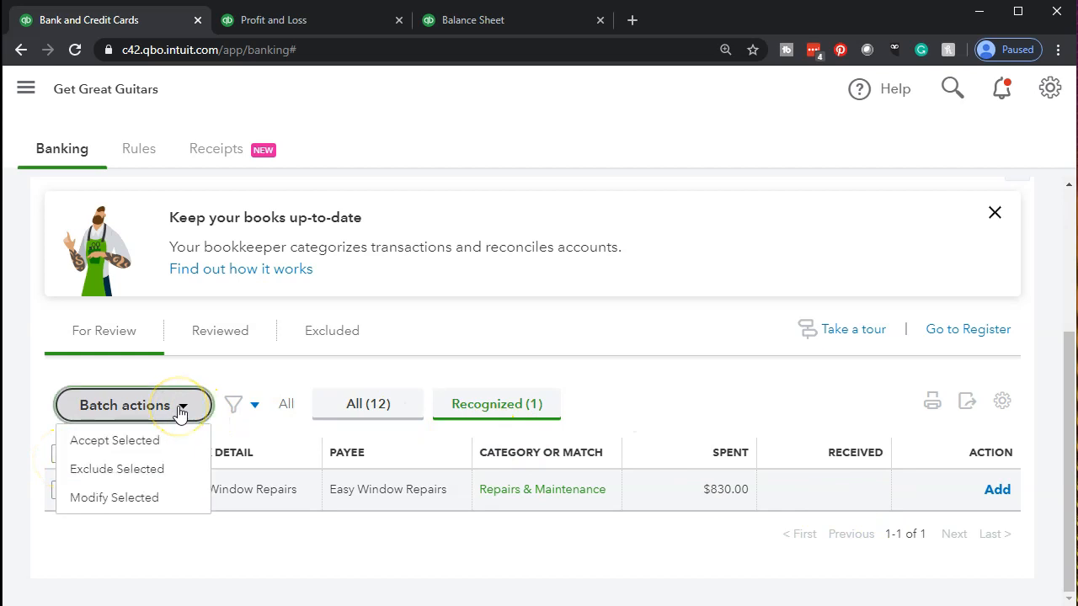
click(150, 440)
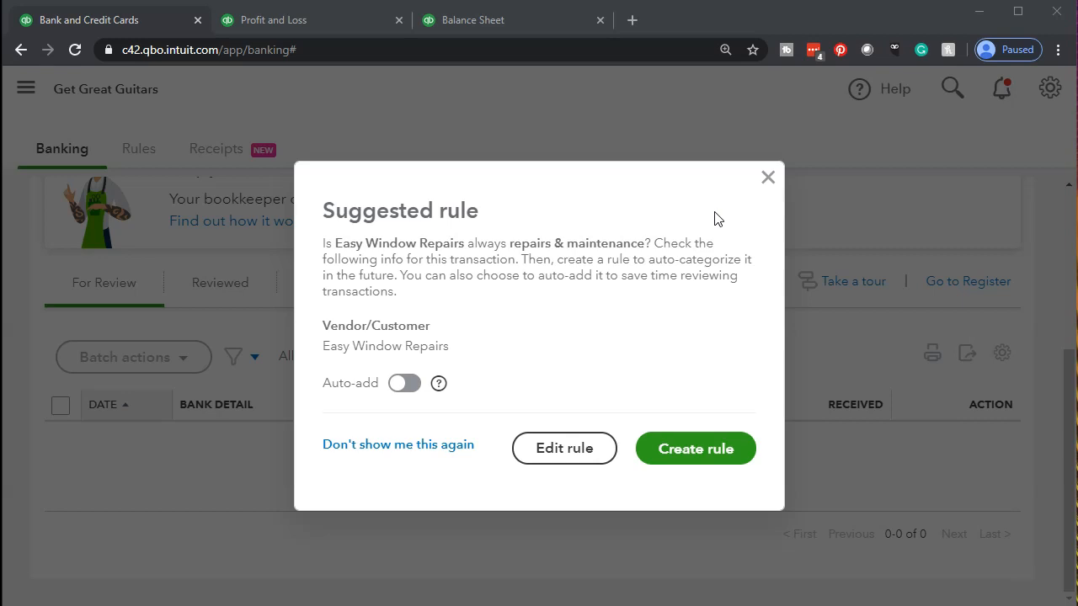
Dismiss the suggested rule for Easy Window Repairs and show all transactions for review instead of only the recognized ones.
click(768, 178)
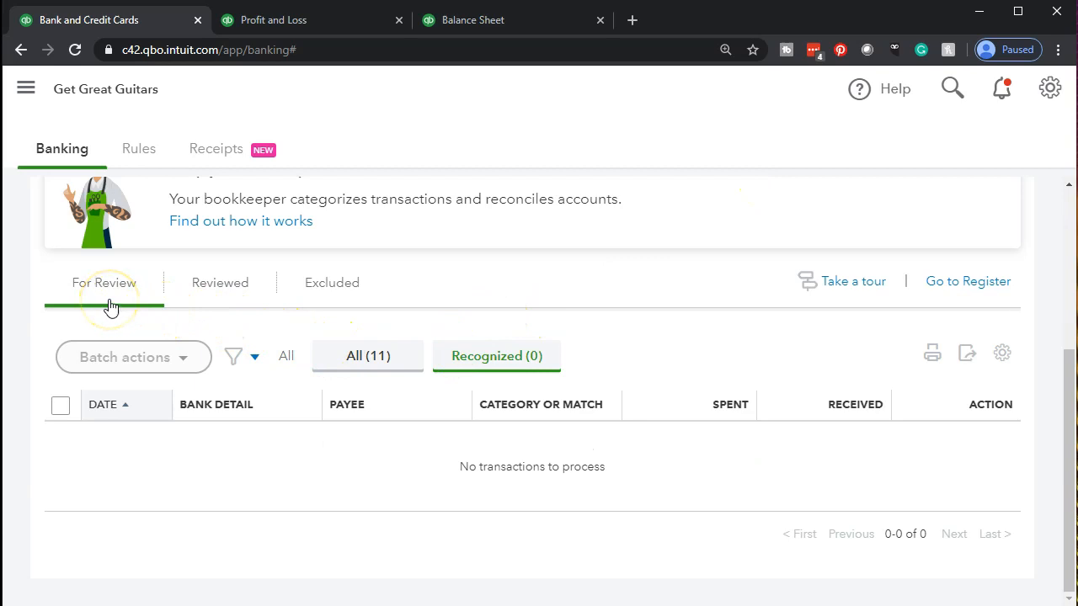
click(362, 356)
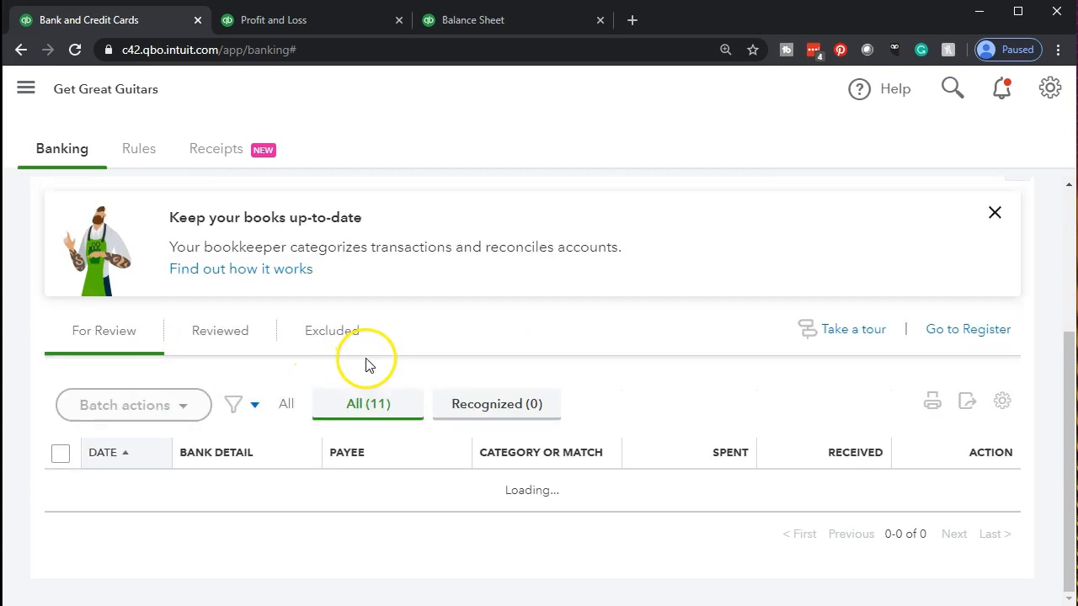
Examine the dates, payees, categories and amounts of the transactions still waiting for review.
scroll(366, 357, down, 5)
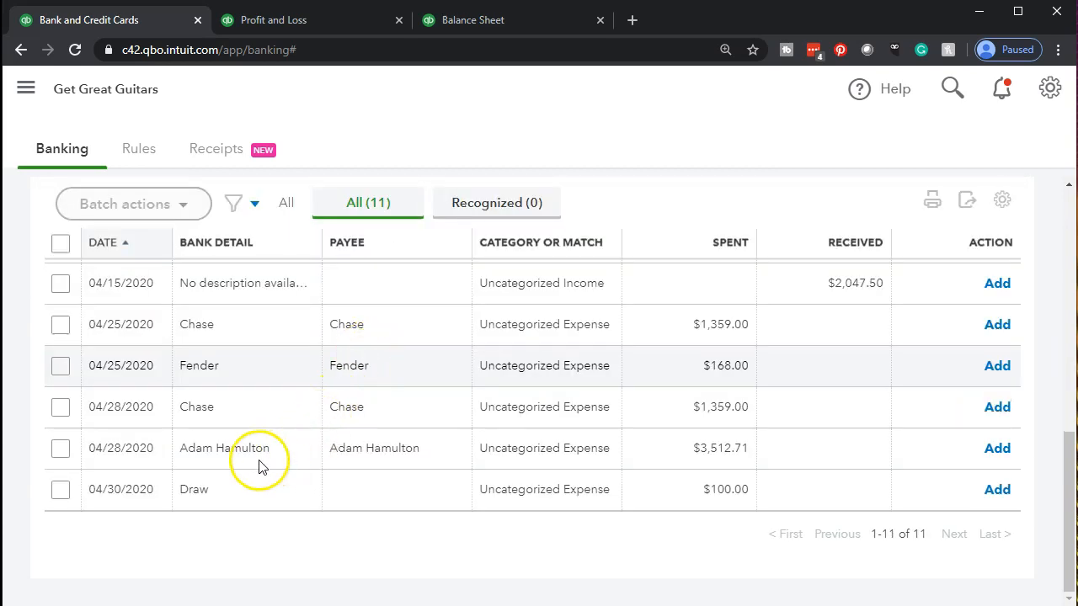
scroll(227, 463, up, 4)
scroll(222, 456, down, 2)
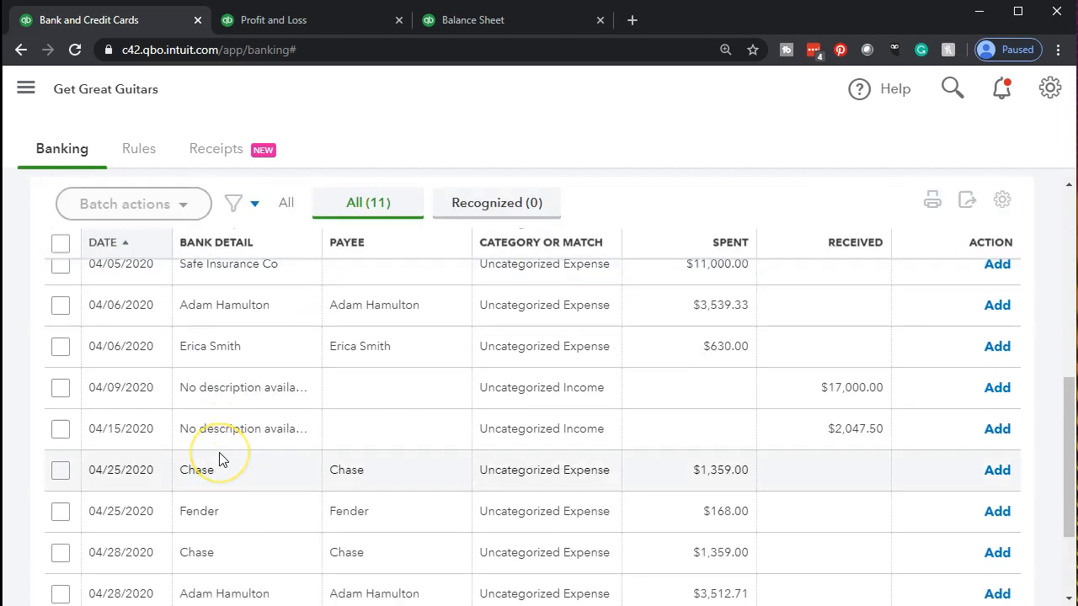
scroll(219, 459, down, 1)
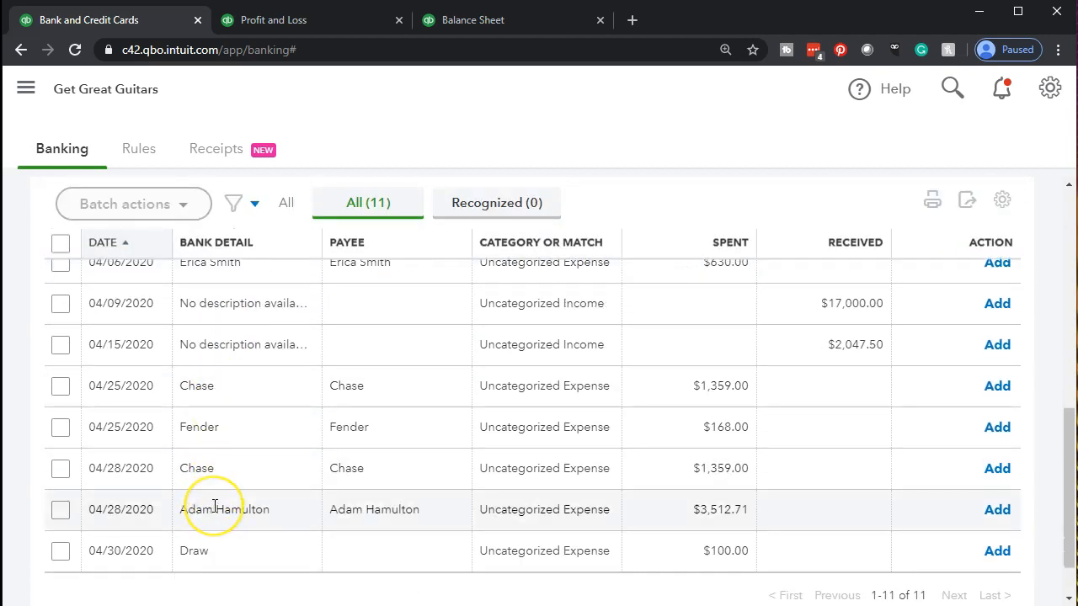
scroll(213, 505, down, 1)
scroll(214, 476, up, 1)
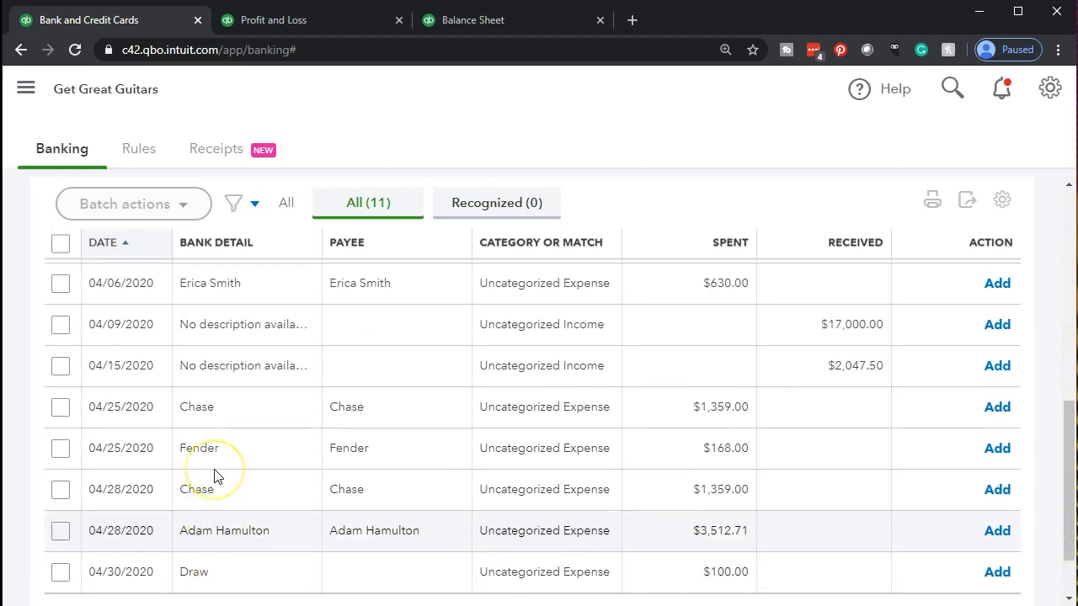
scroll(217, 481, up, 1)
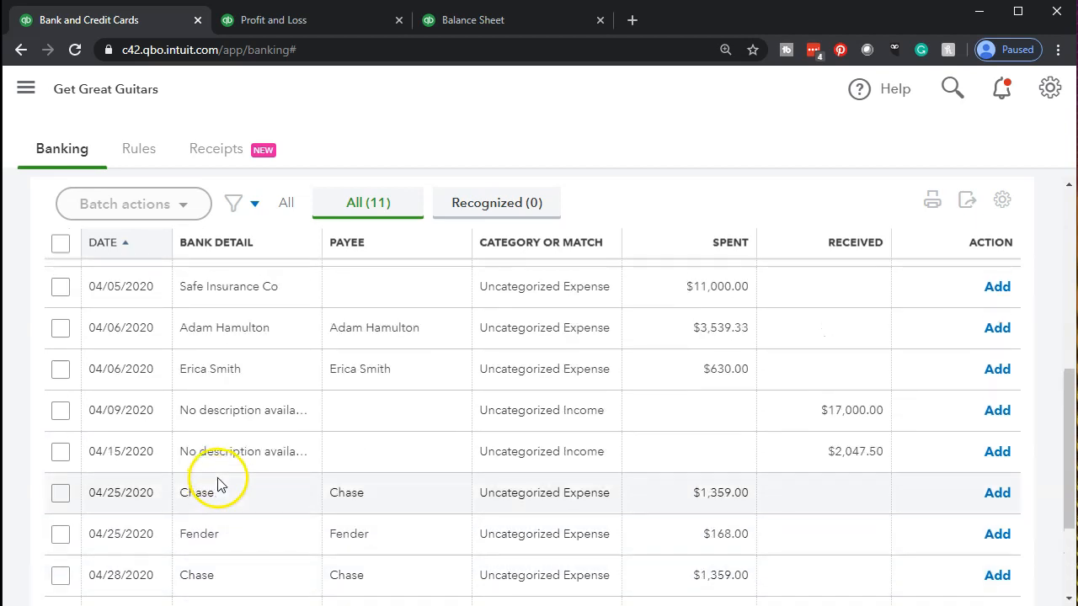
scroll(215, 413, down, 3)
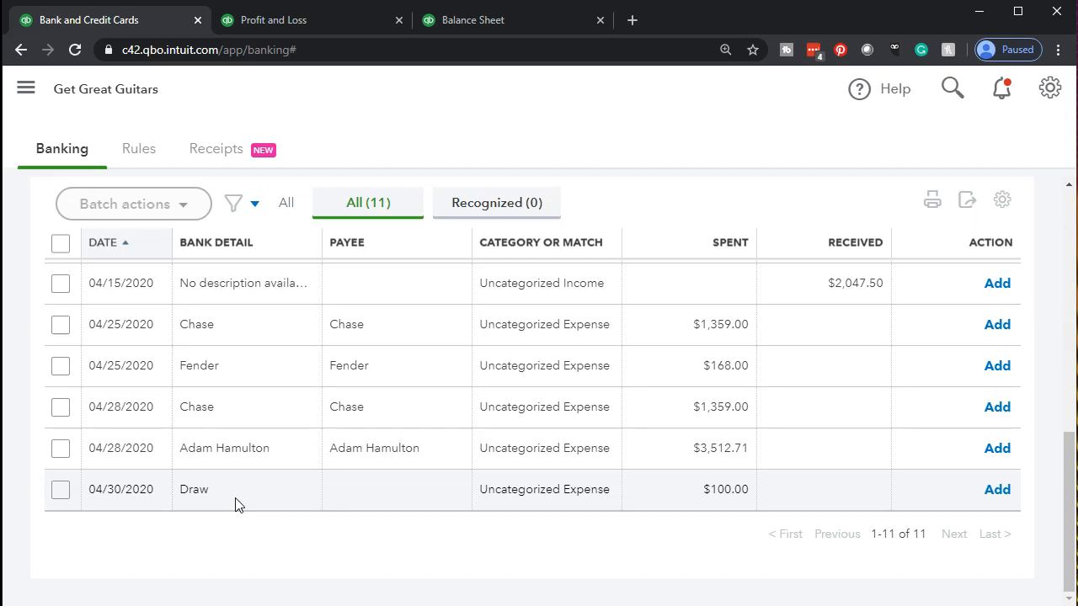
Open the checking account's transaction report from the 2020 Balance Sheet and examine the latest entries' split accounts, amounts and balances.
click(477, 22)
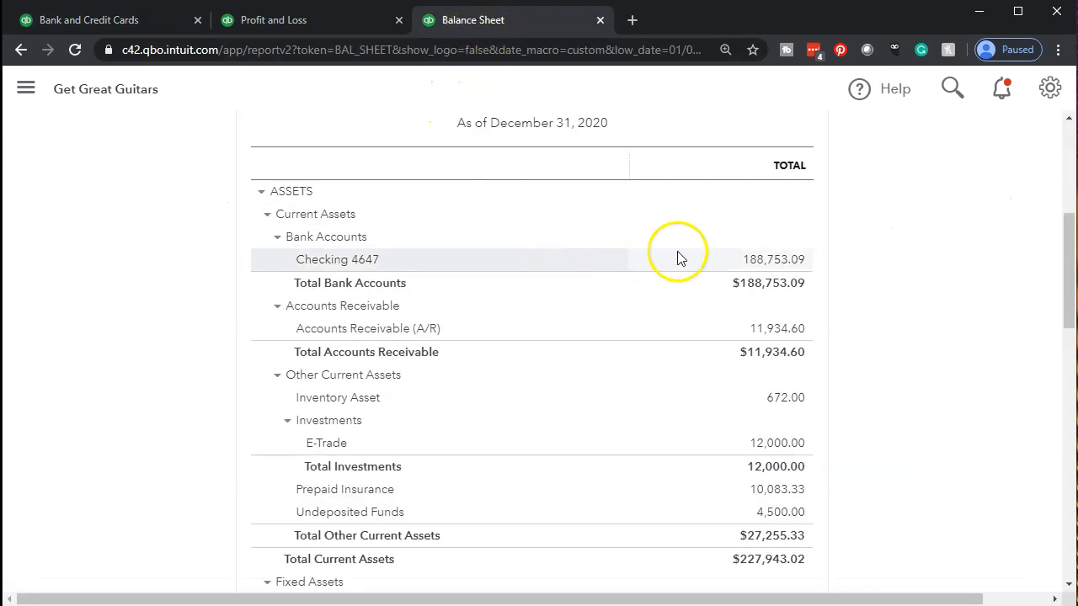
click(758, 260)
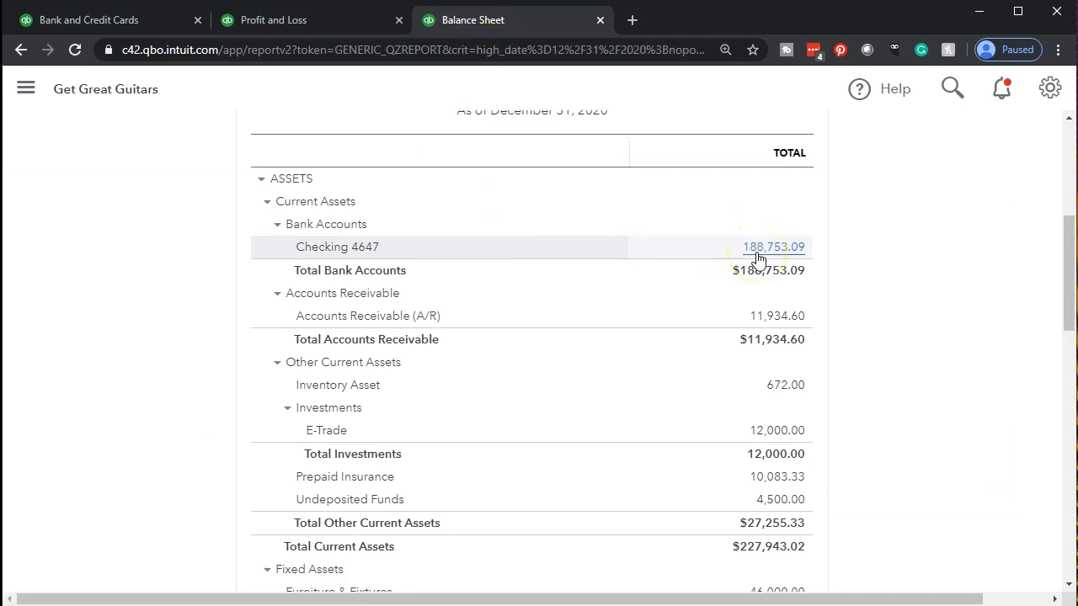
scroll(520, 452, down, 3)
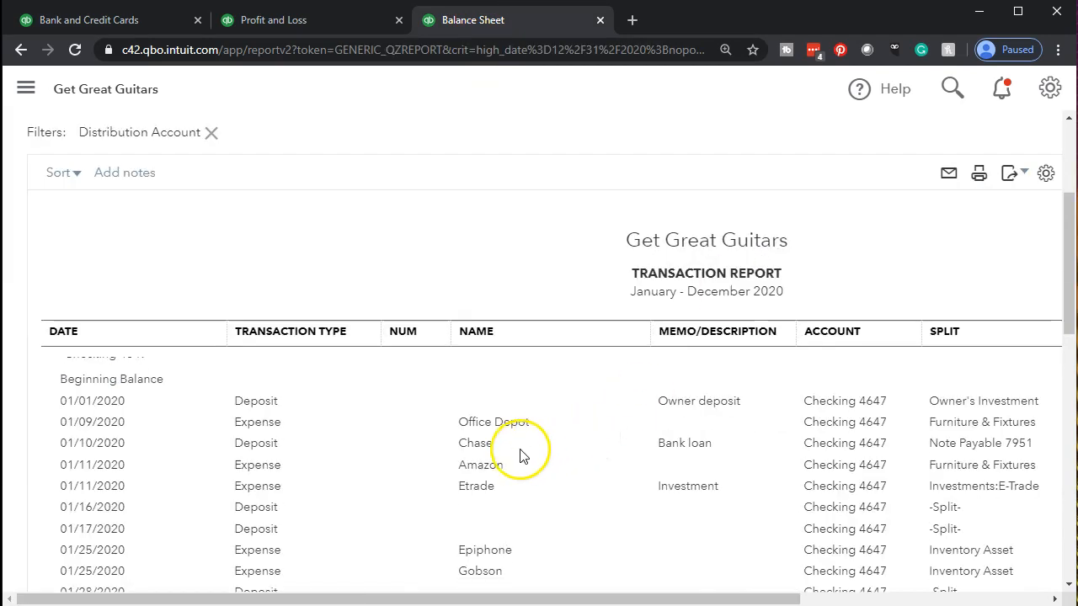
scroll(425, 459, down, 10)
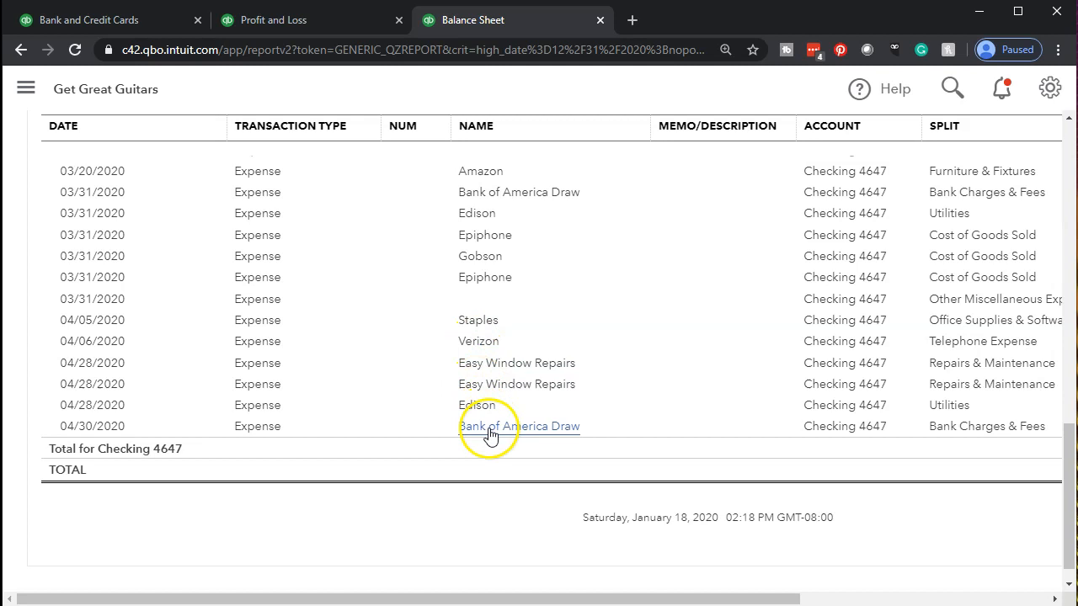
drag(645, 596, 876, 596)
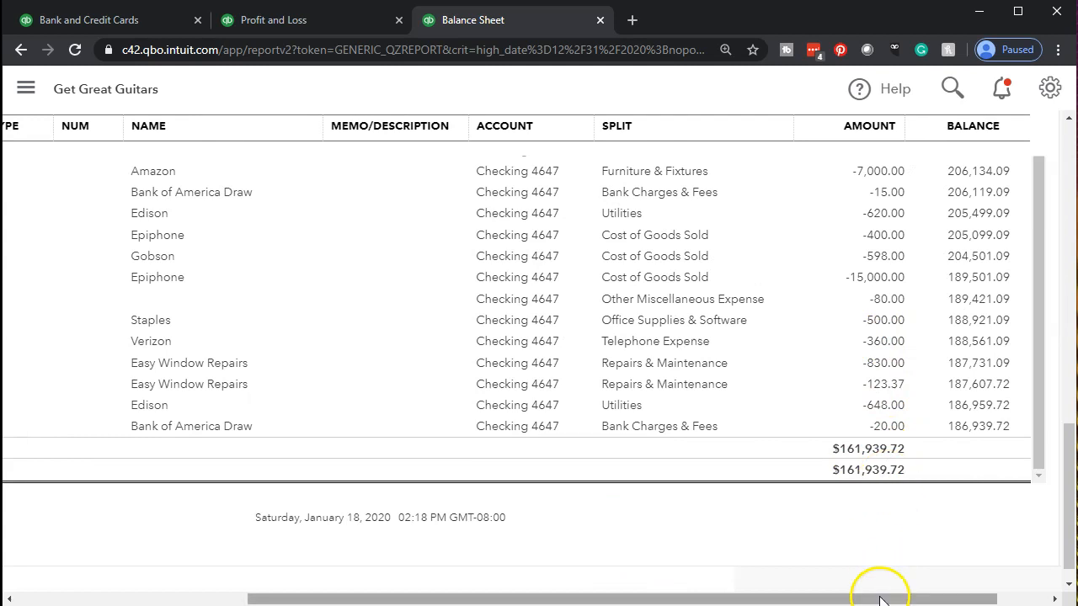
drag(878, 600, 662, 598)
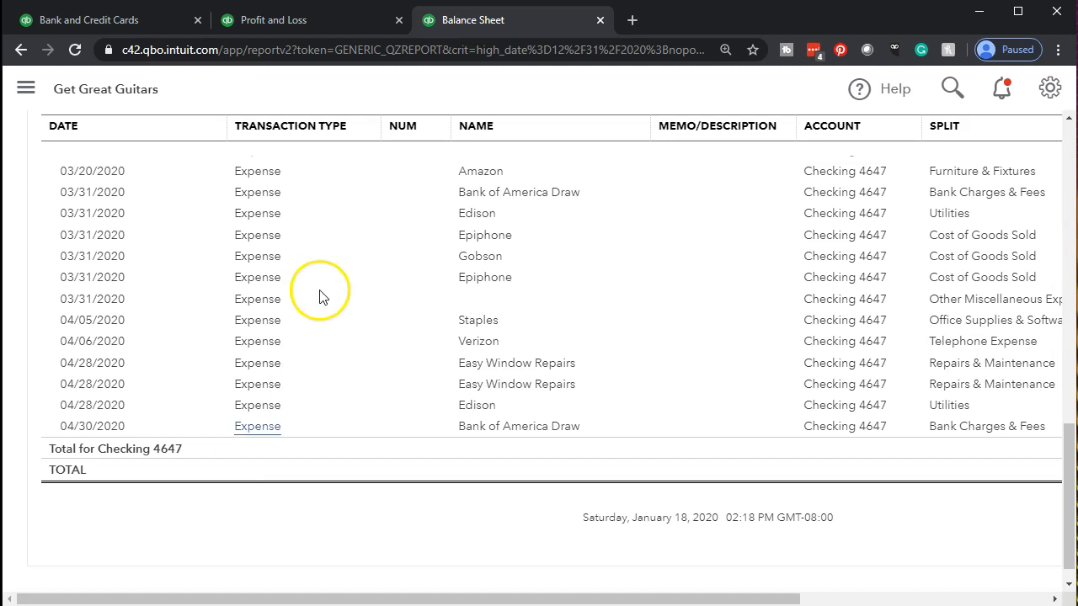
Reload the April 2020 Profit and Loss report, with the navigation sidebar collapsed, and examine its expense accounts and net income.
click(310, 20)
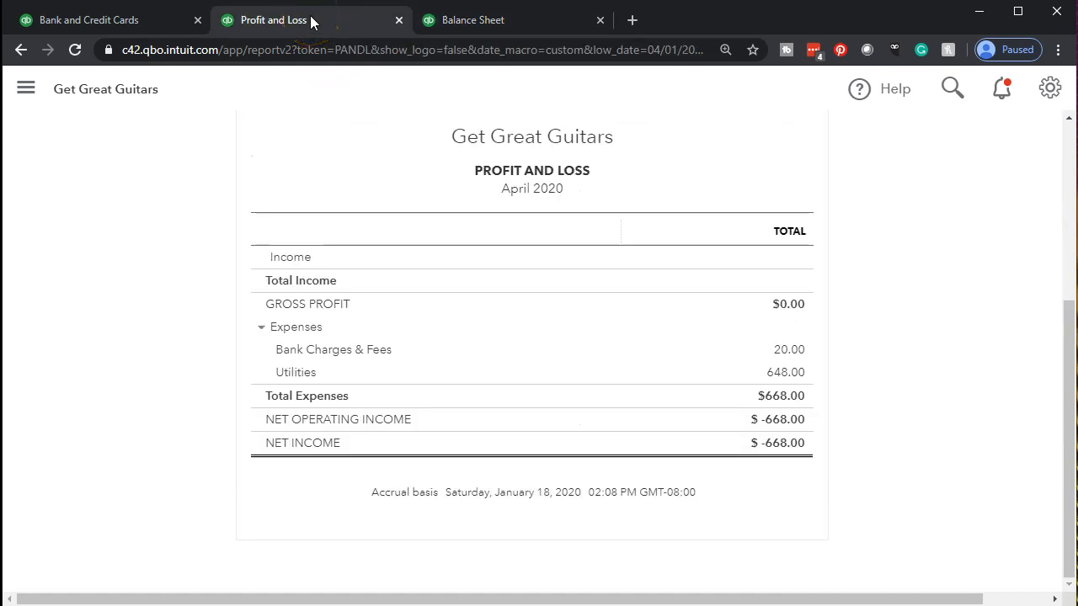
click(324, 52)
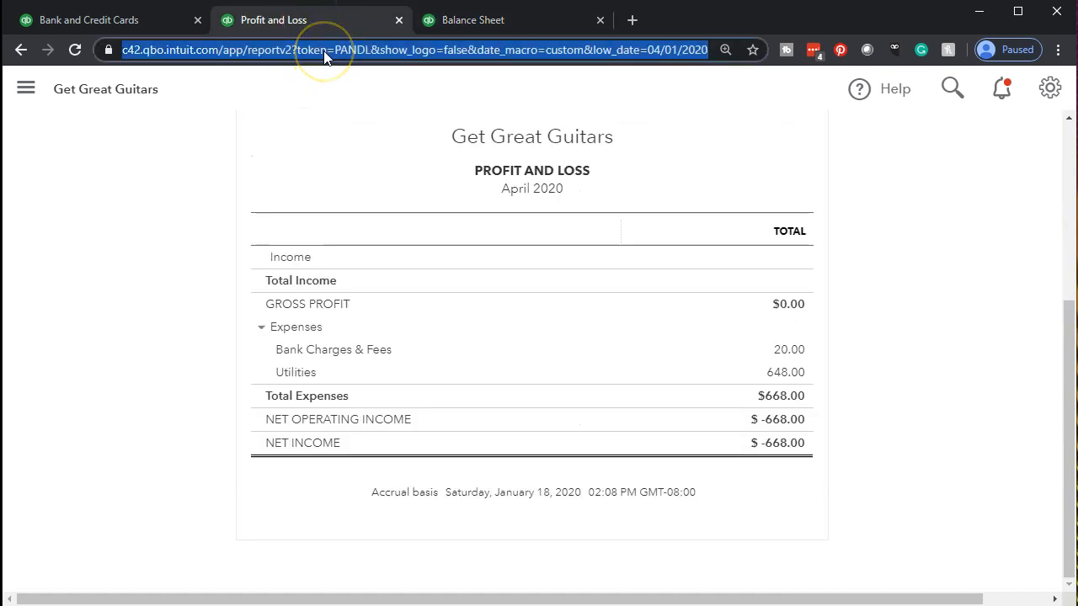
key(Return)
click(322, 75)
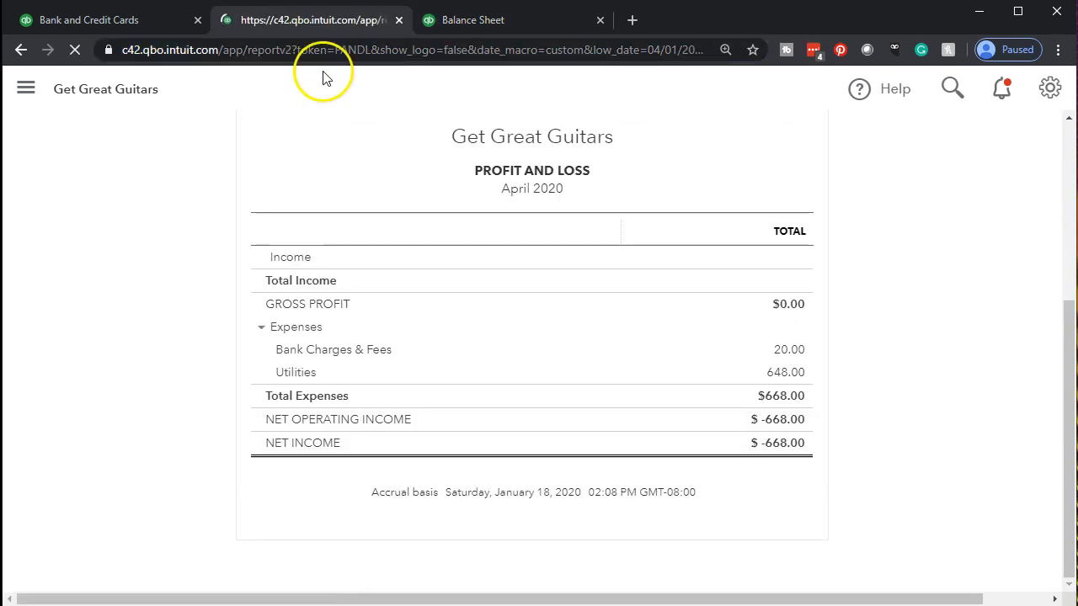
click(336, 201)
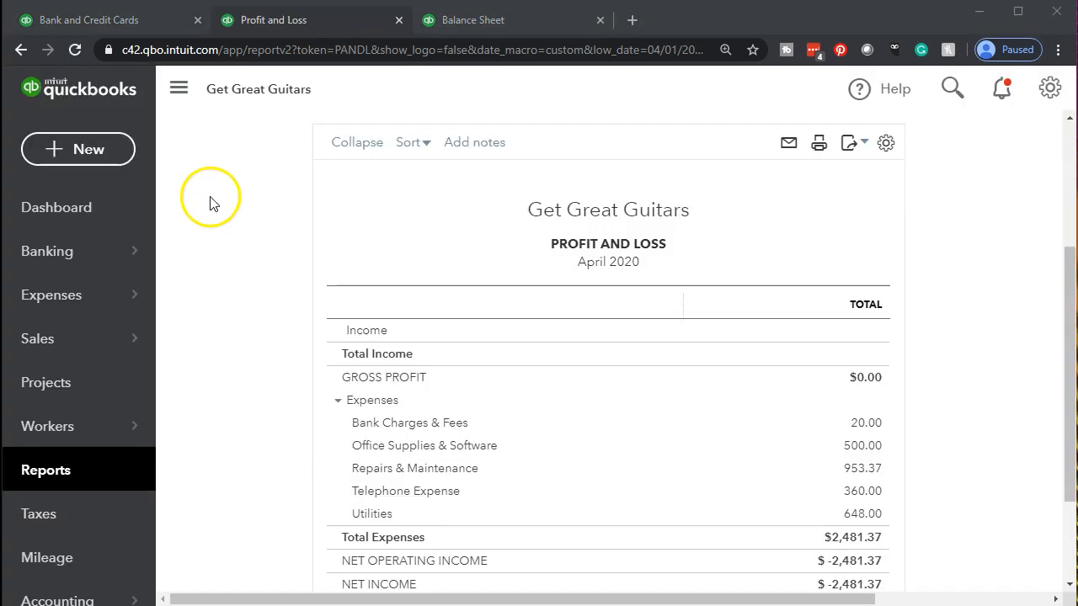
click(181, 100)
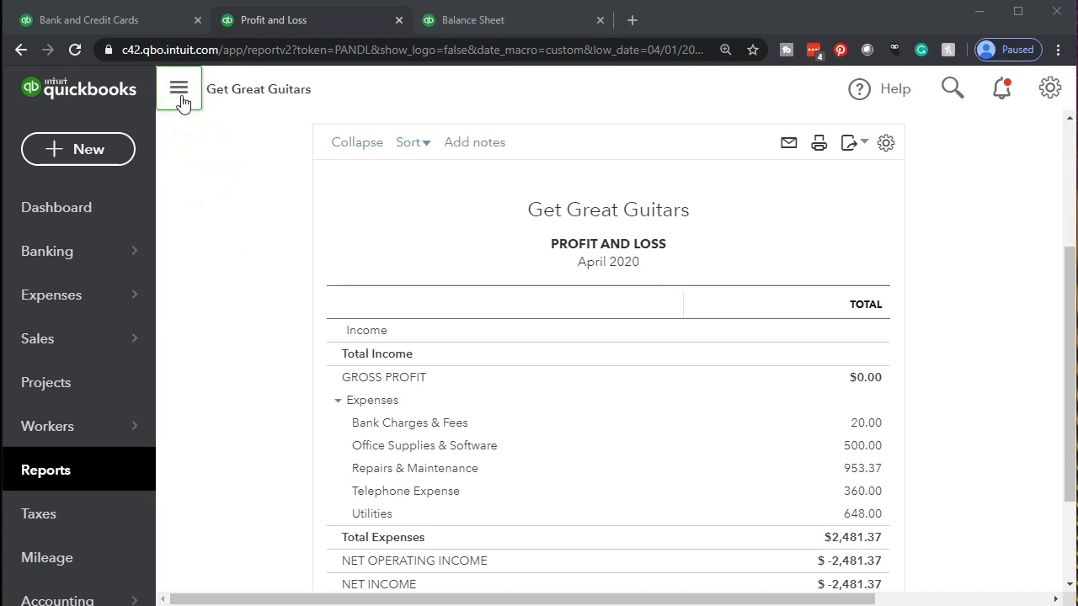
scroll(139, 330, down, 1)
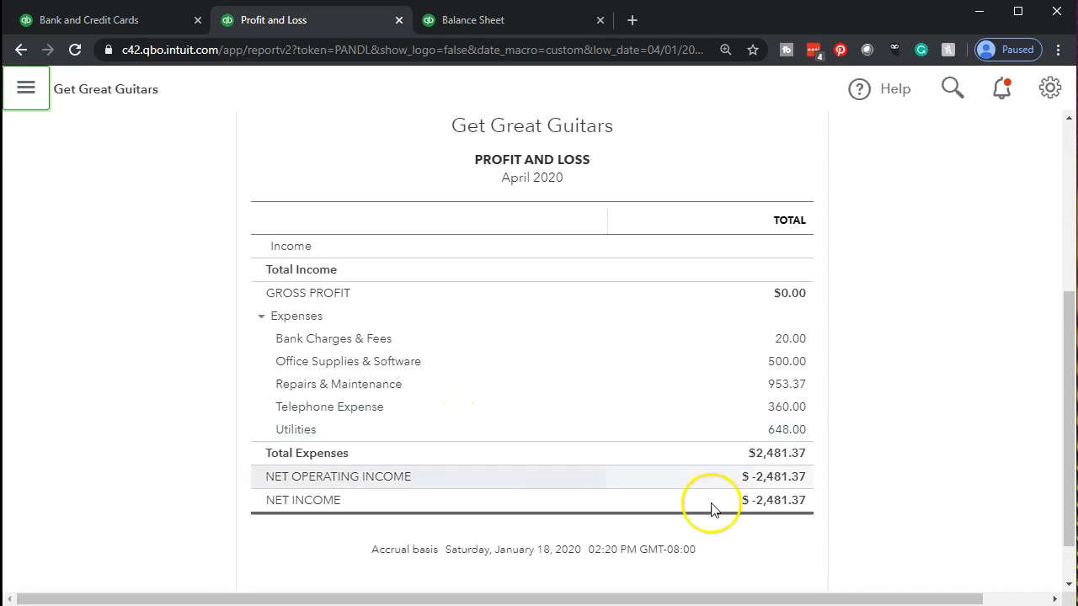
scroll(790, 526, up, 1)
scroll(790, 514, up, 1)
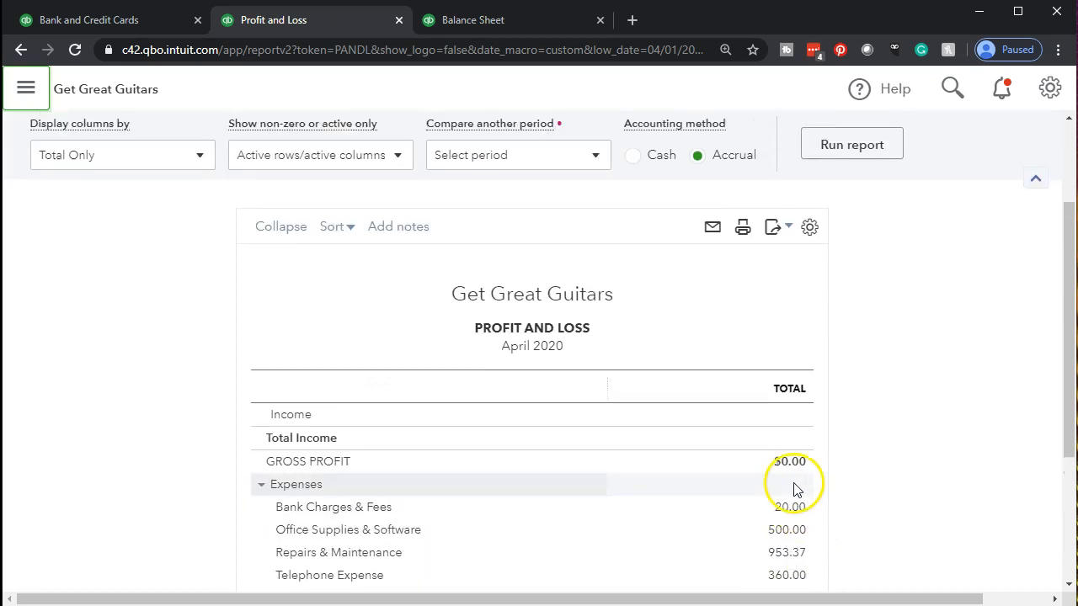